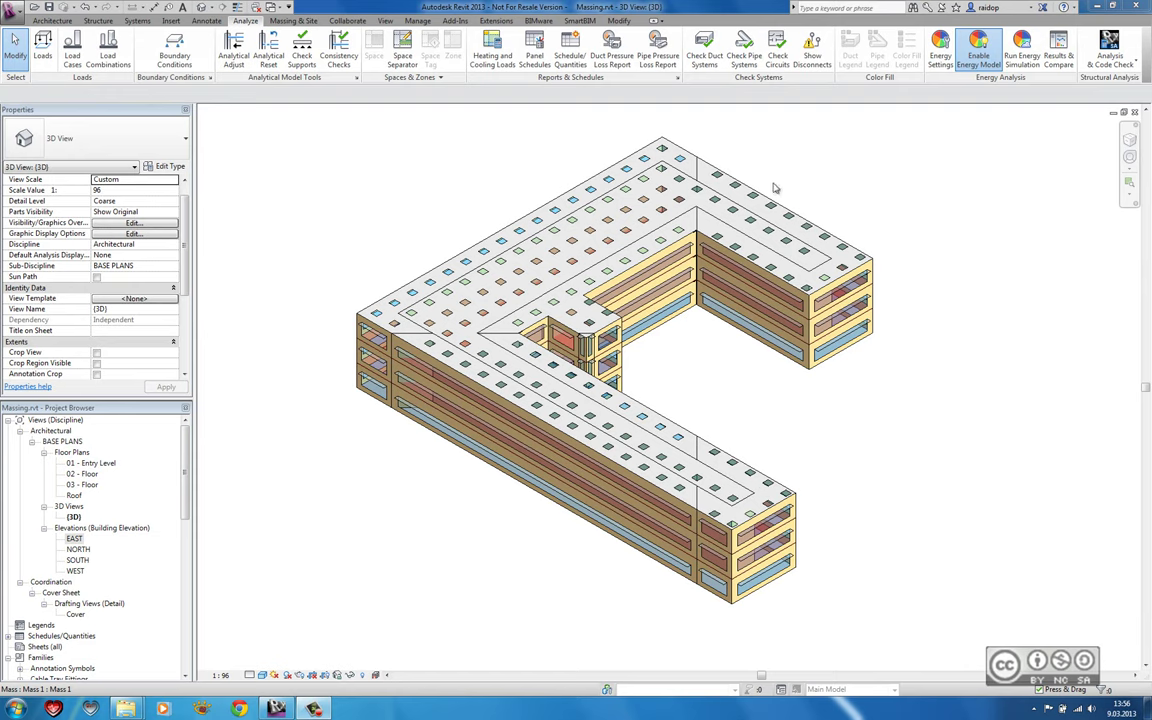
Review the energy settings and their conceptual constructions, closing both without changes
{"action": "left_click", "coordinate": [940, 48]}
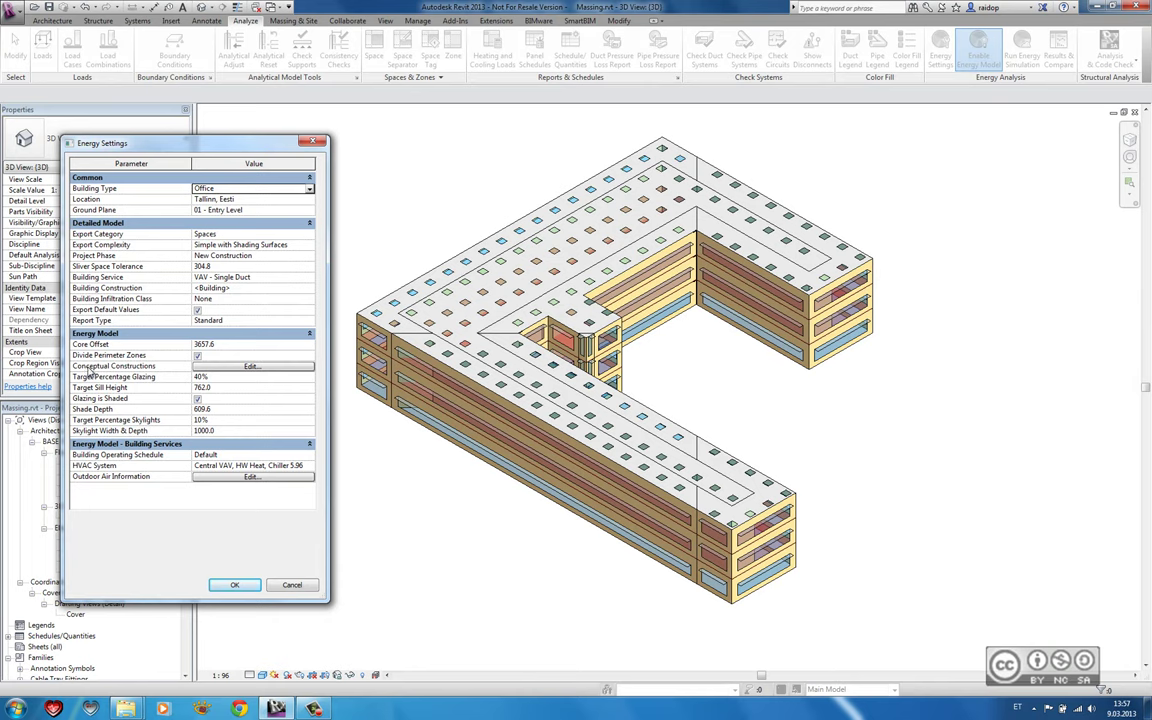
{"action": "left_click", "coordinate": [252, 367]}
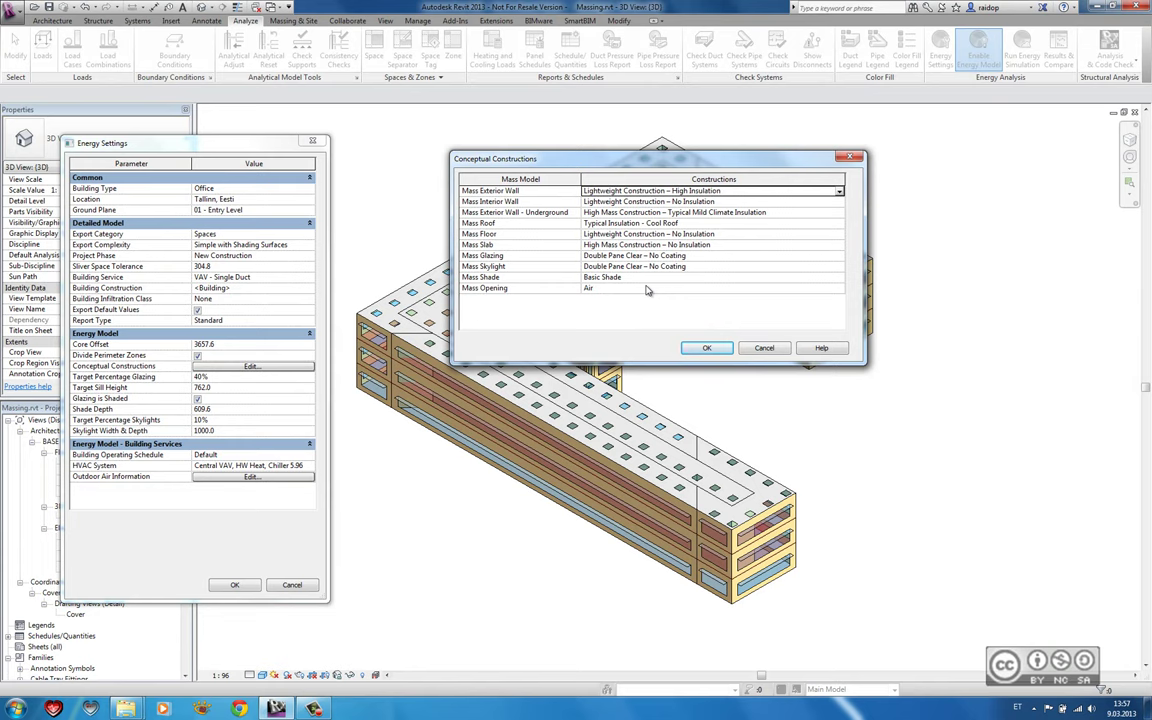
{"action": "key", "text": "Escape"}
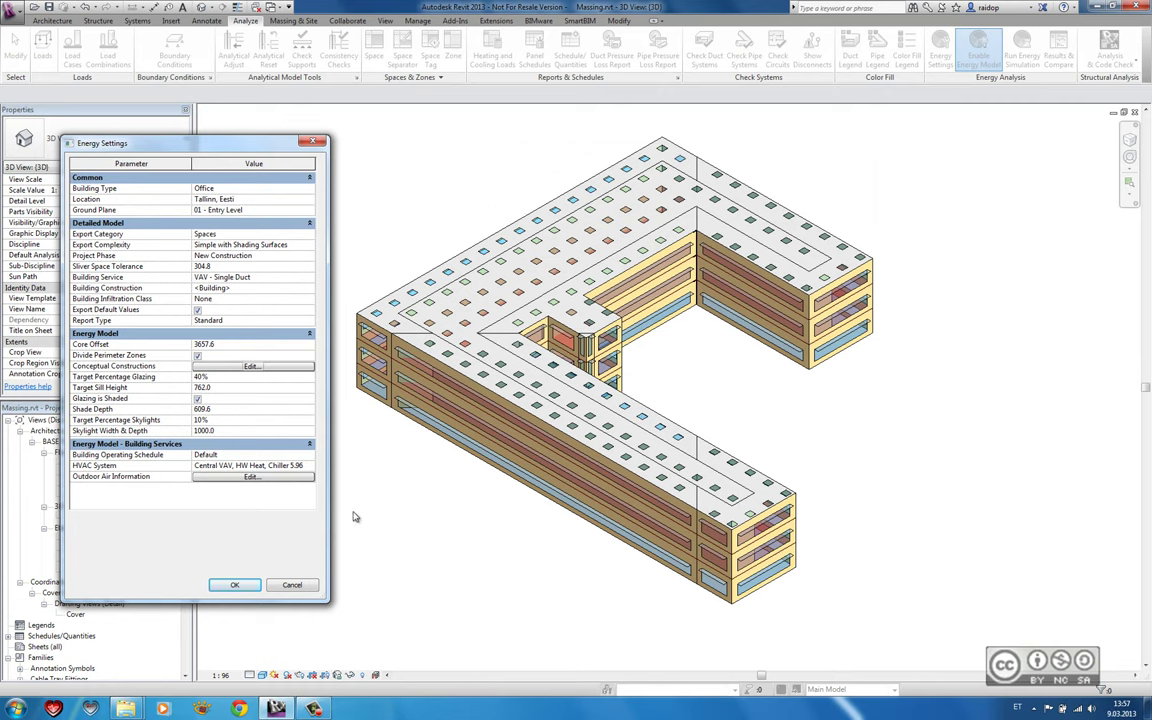
{"action": "left_click", "coordinate": [291, 586]}
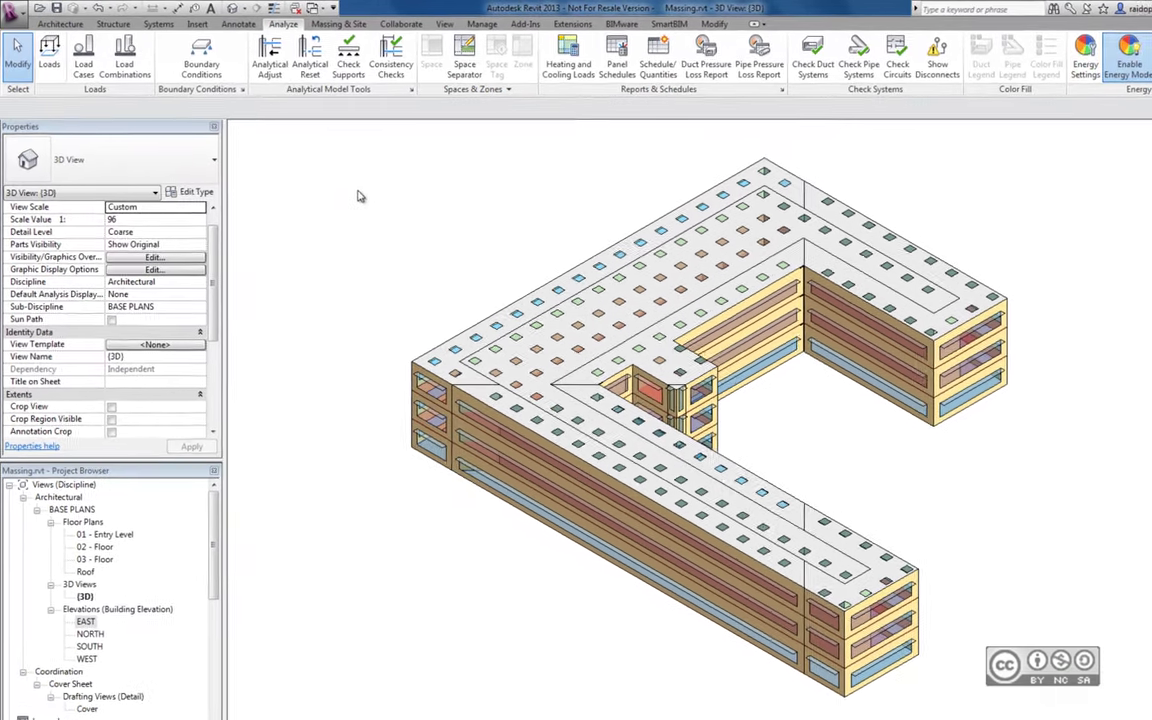
Preview the mass as Forms and Floors, then switch back to Show Mass Surface Types
{"action": "left_click", "coordinate": [312, 21]}
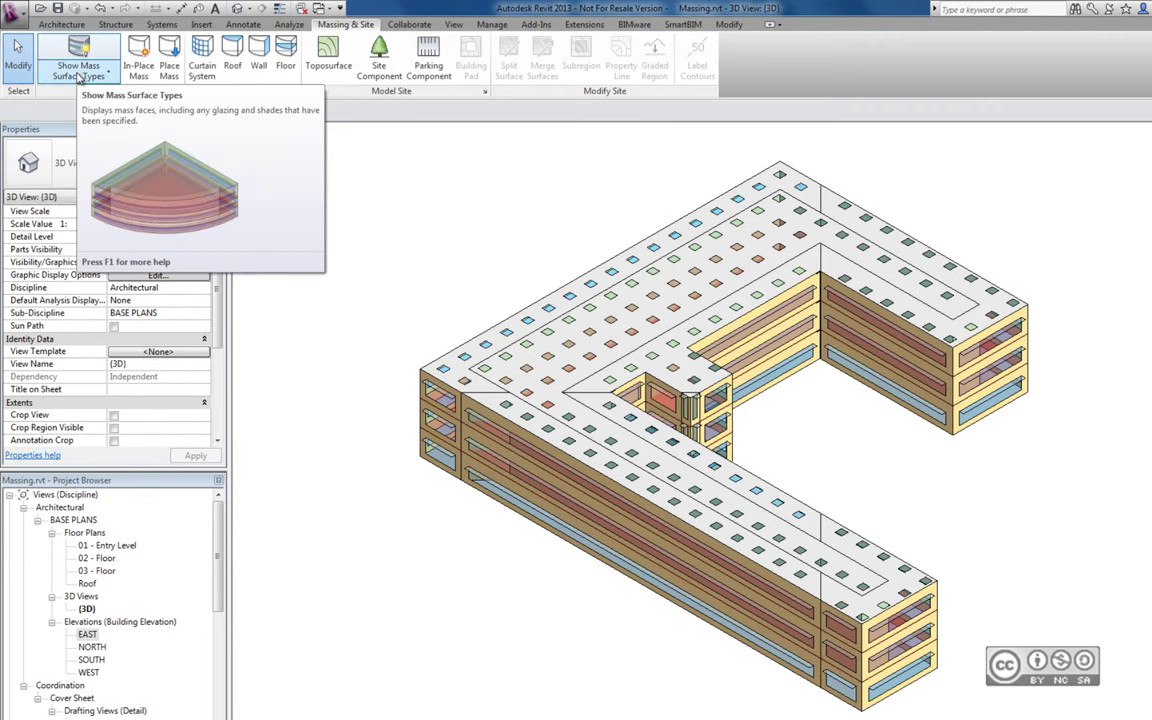
{"action": "left_click", "coordinate": [104, 76]}
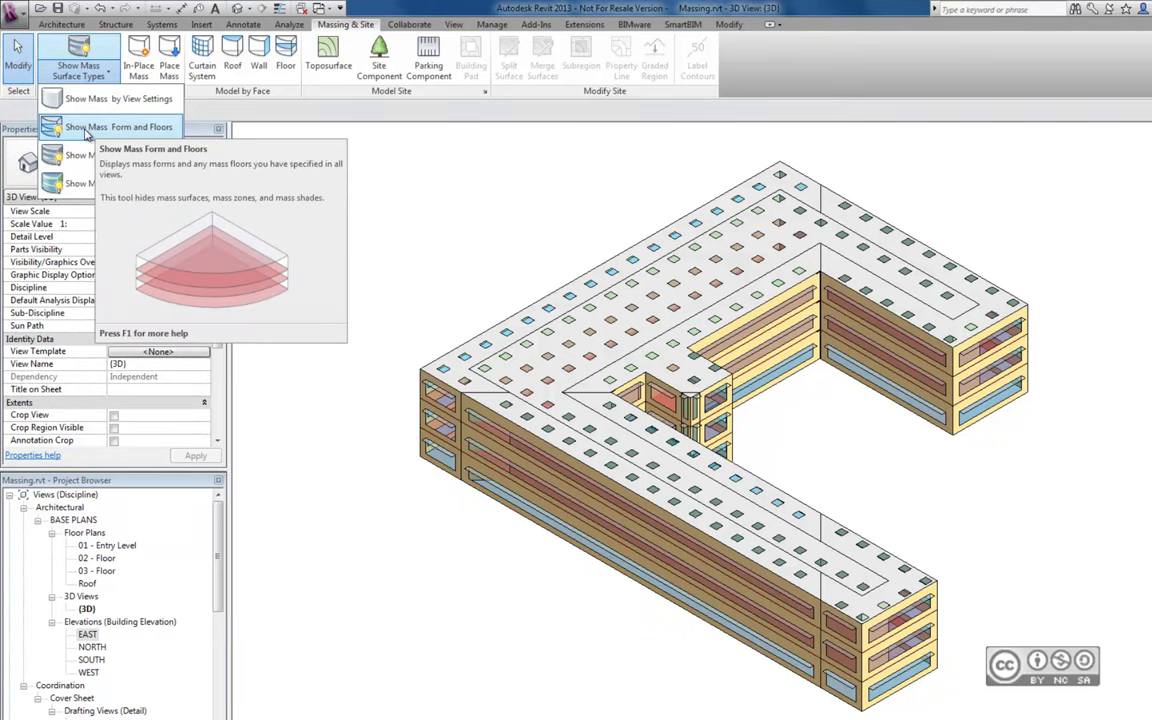
{"action": "left_click", "coordinate": [86, 134]}
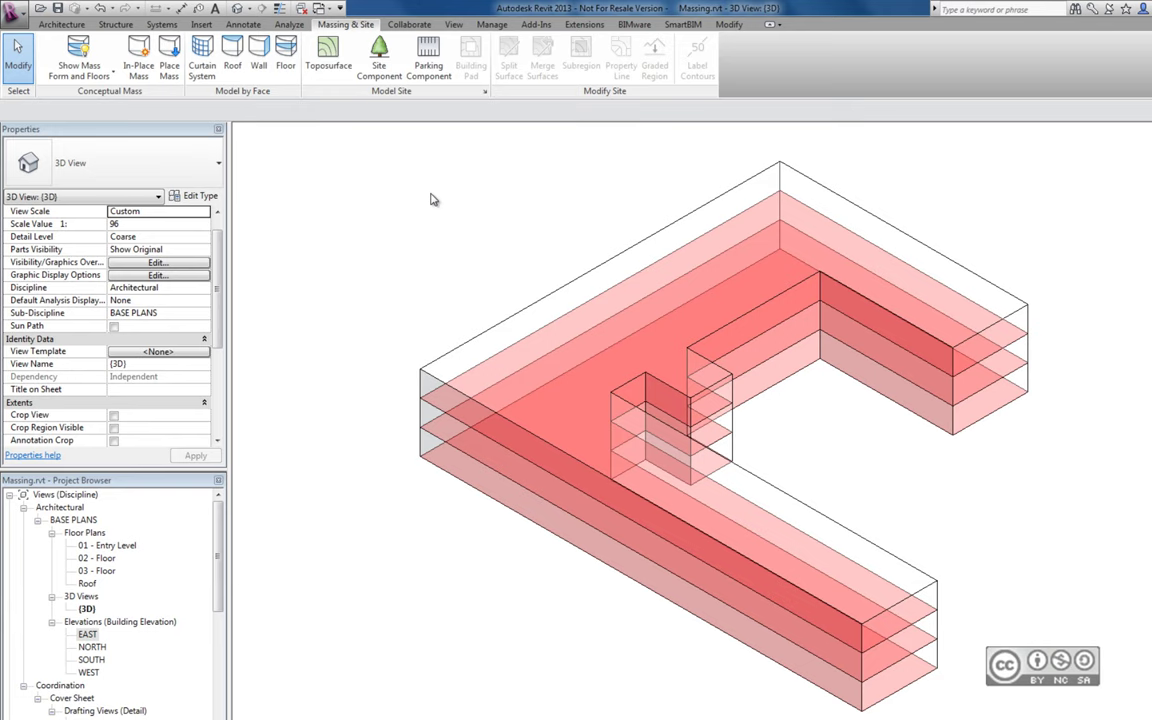
{"action": "left_click", "coordinate": [78, 72]}
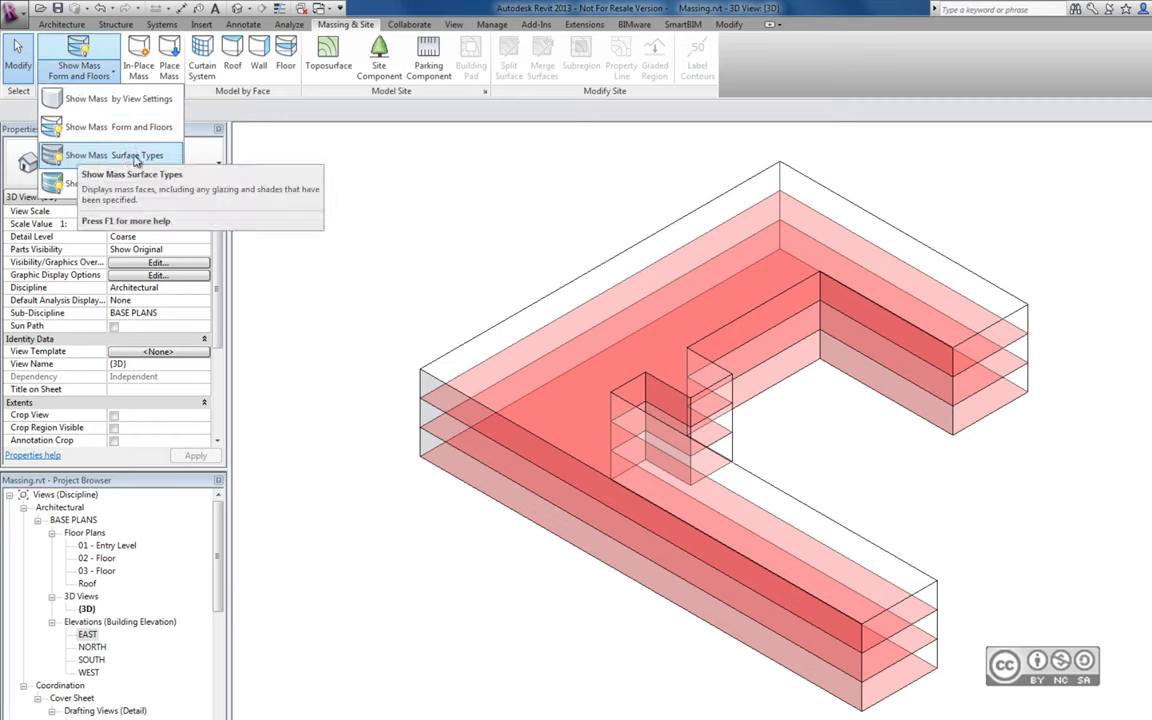
{"action": "left_click", "coordinate": [383, 208]}
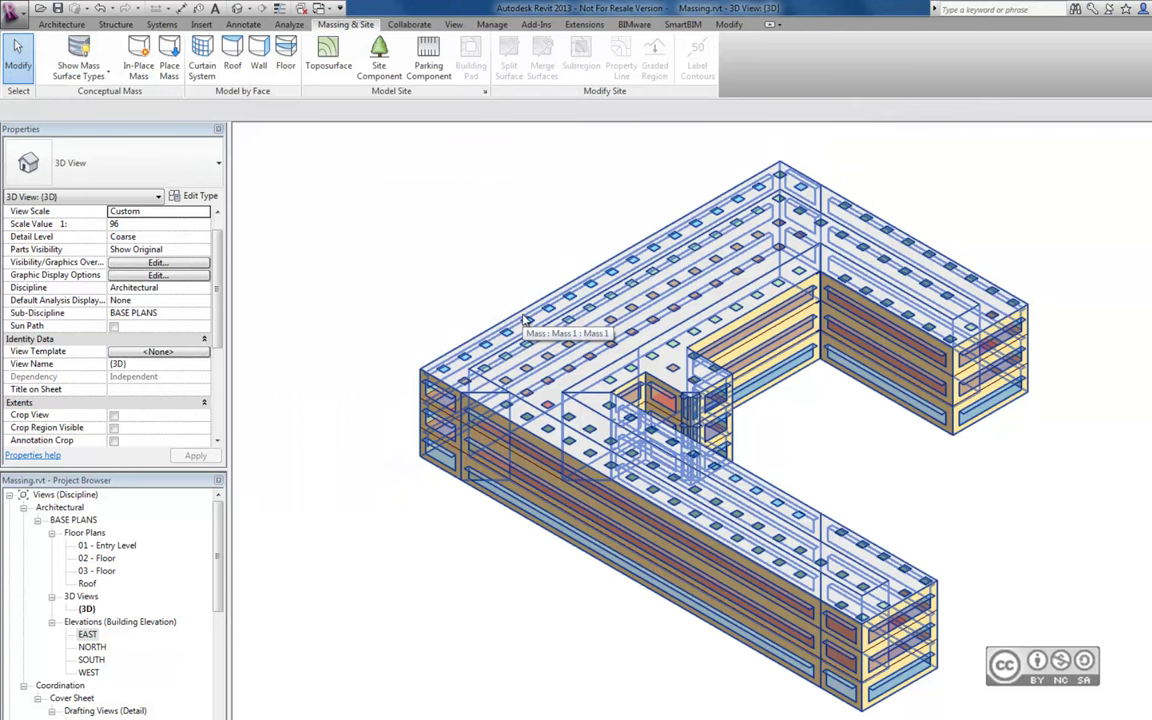
{"action": "left_click", "coordinate": [522, 318]}
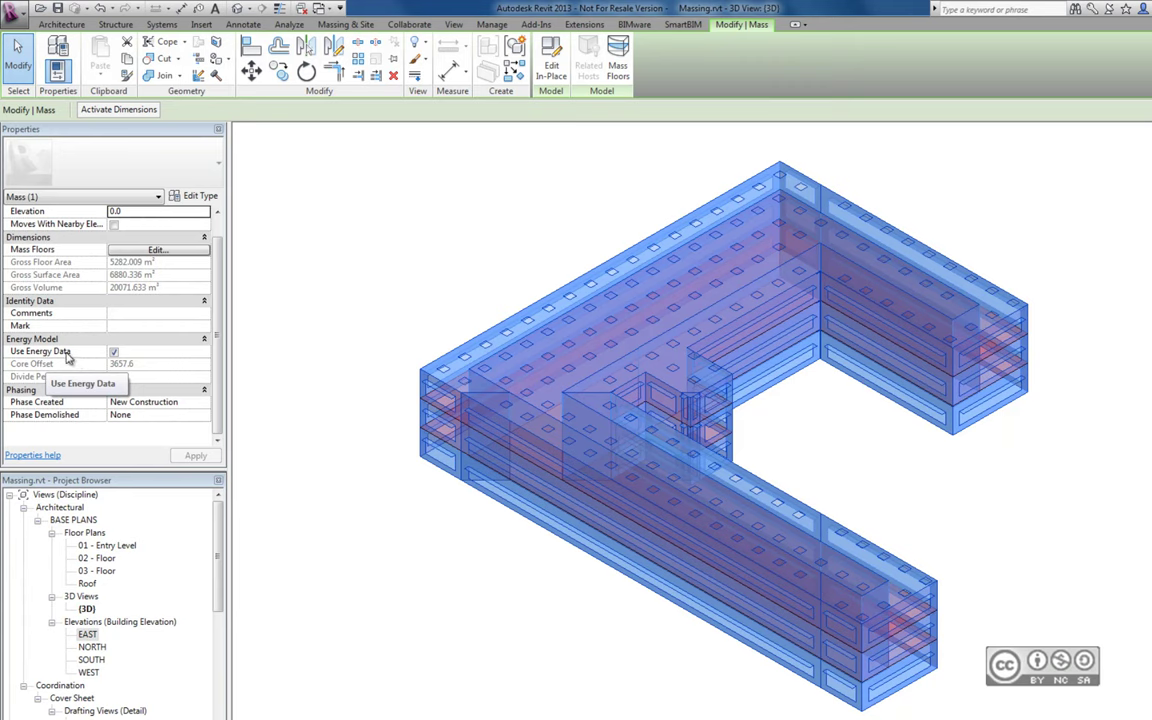
{"action": "left_click", "coordinate": [115, 352]}
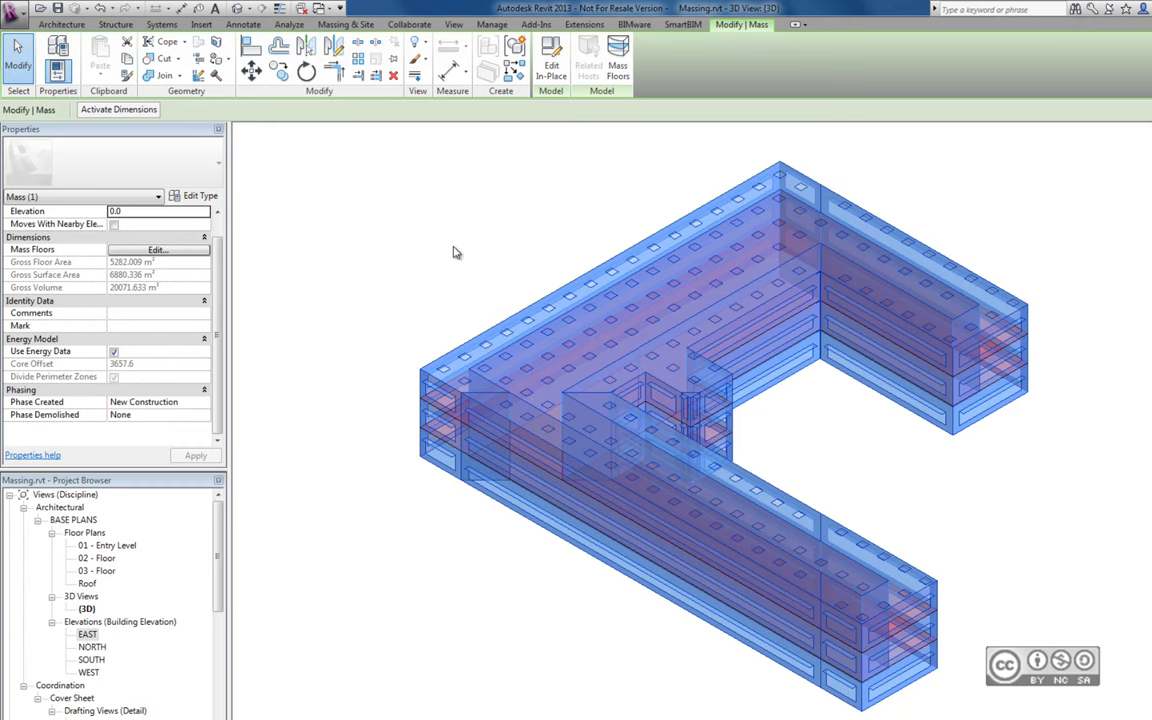
{"action": "left_click", "coordinate": [400, 227]}
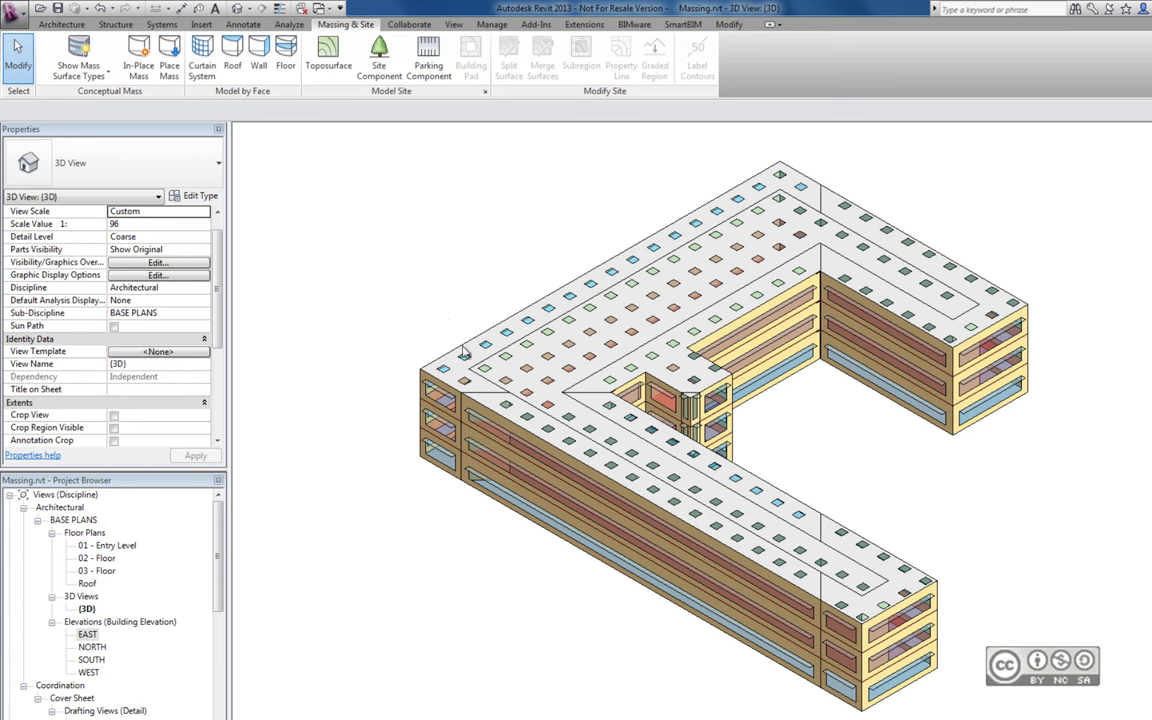
Tab-select the roof strip along the mass's upper-left outer edge
{"action": "key", "text": "Tab"}
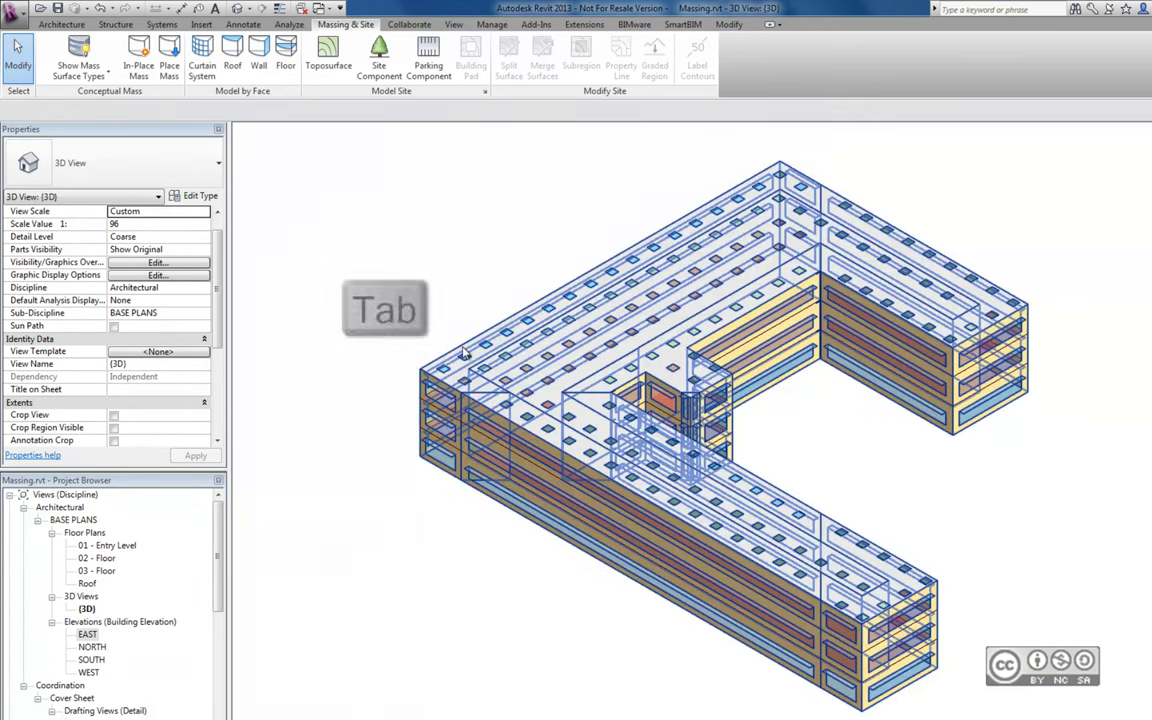
{"action": "key", "text": "Tab"}
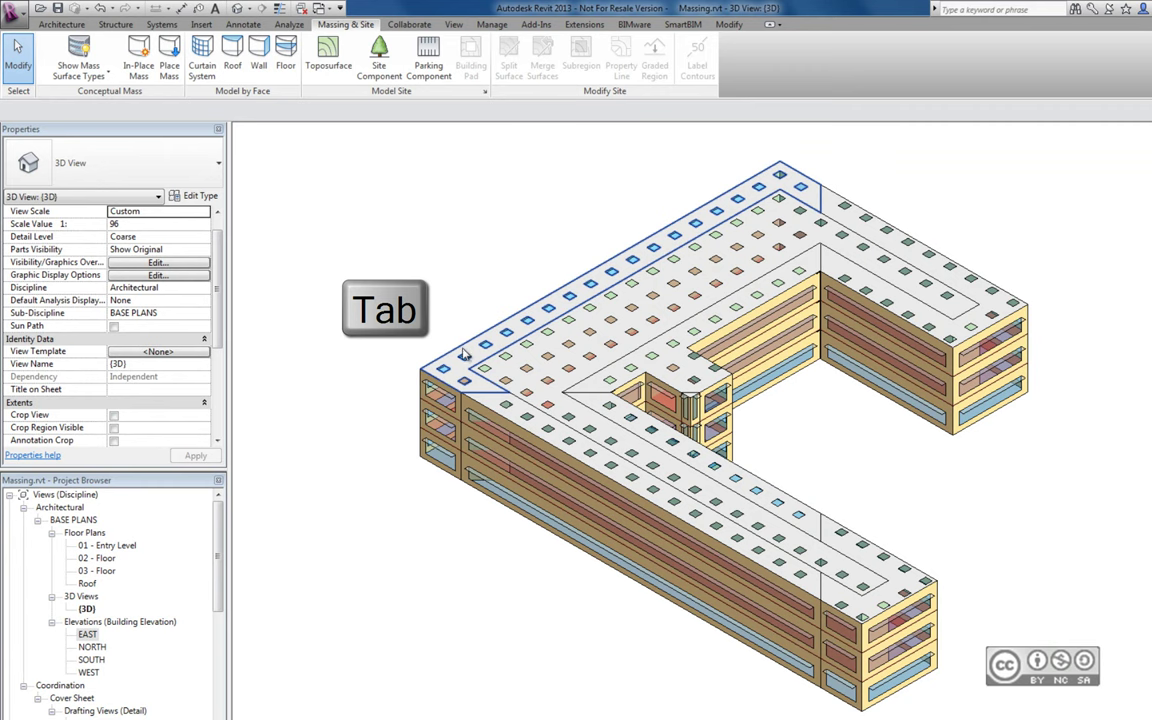
{"action": "key", "text": "Tab"}
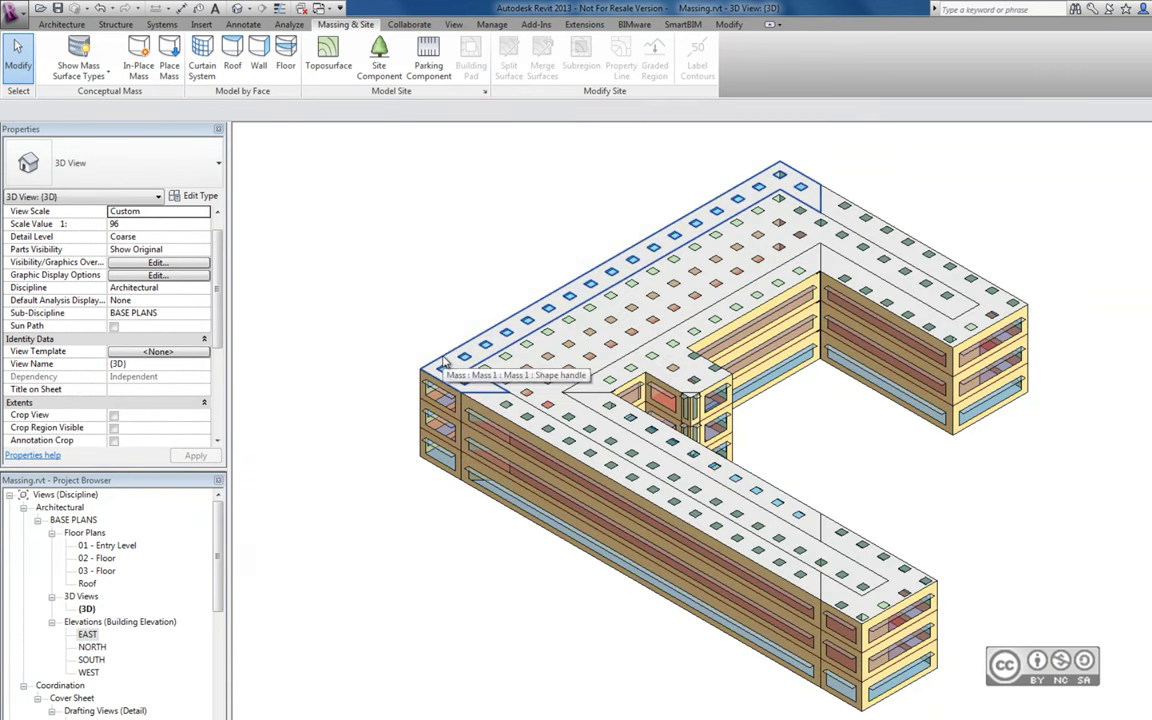
{"action": "left_click", "coordinate": [443, 360]}
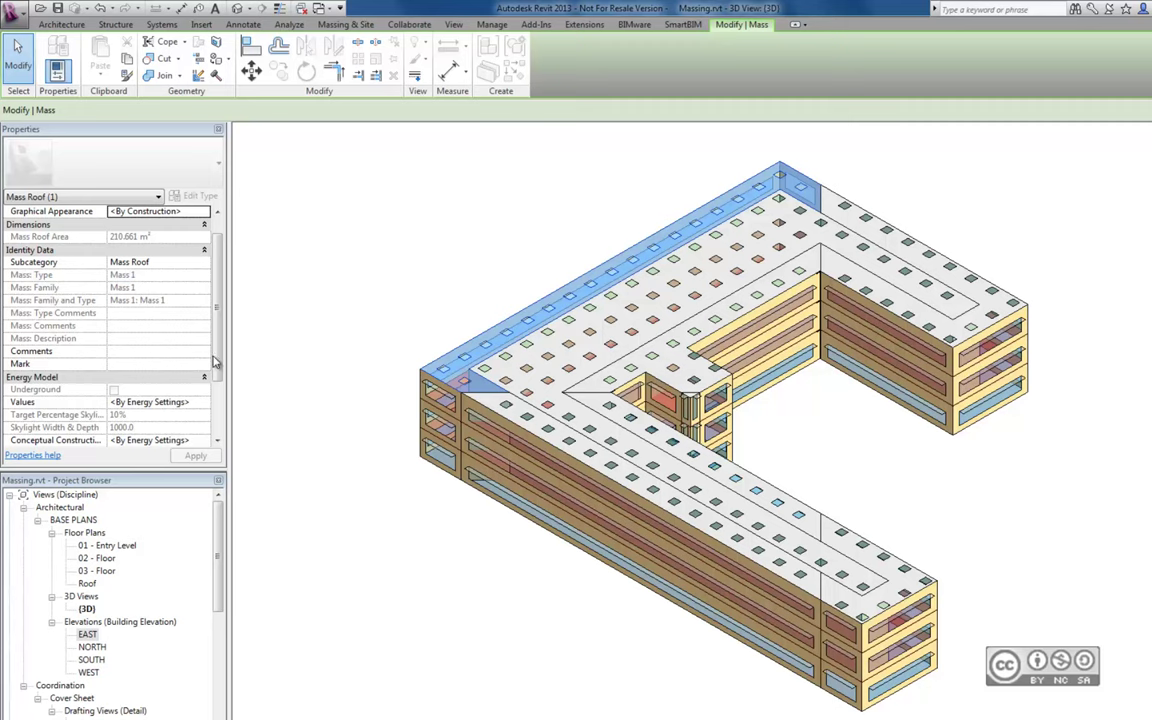
{"action": "left_click_drag", "start_coordinate": [216, 373], "coordinate": [216, 425]}
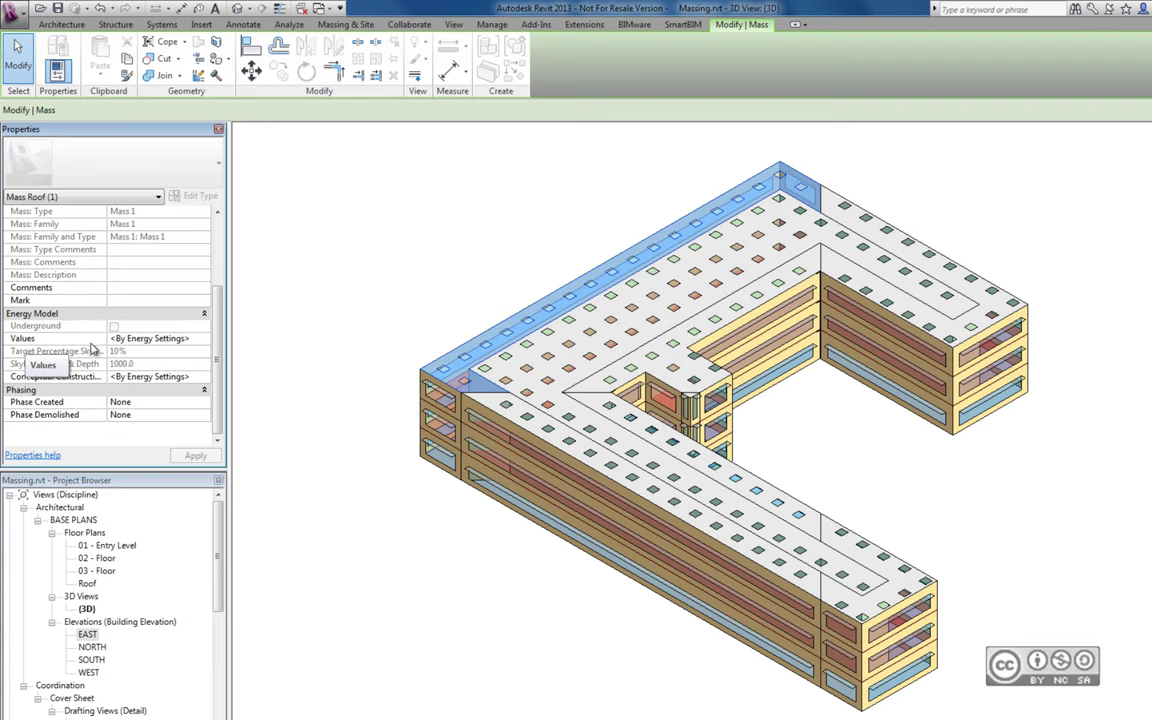
Set the roof's Values to <By Surface> with Target Percentage Skylights 0%, and apply
{"action": "left_click", "coordinate": [151, 338]}
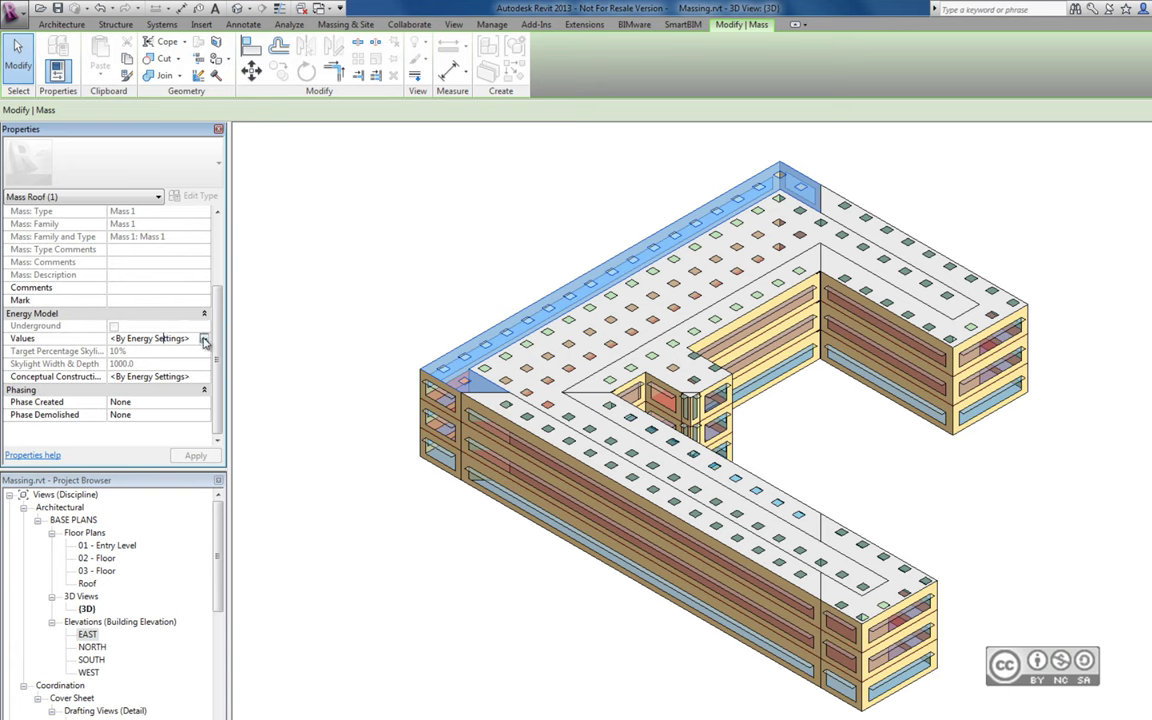
{"action": "left_click", "coordinate": [204, 339]}
{"action": "left_click", "coordinate": [130, 362]}
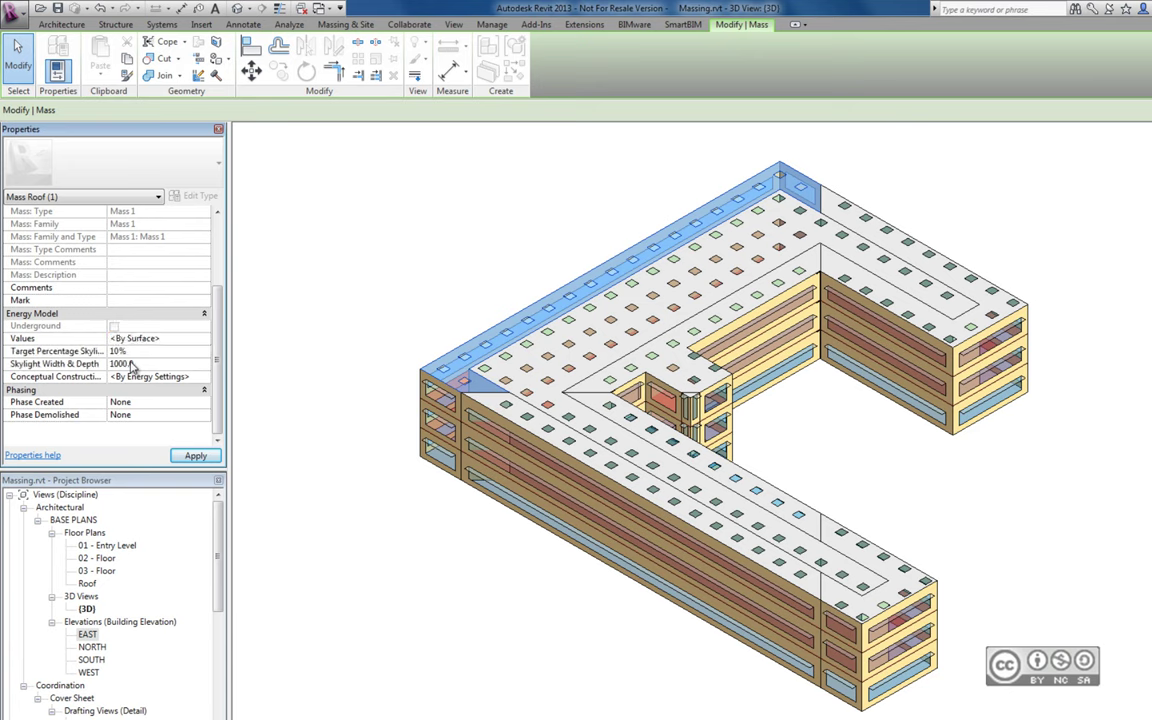
{"action": "left_click_drag", "start_coordinate": [107, 318], "coordinate": [117, 318]}
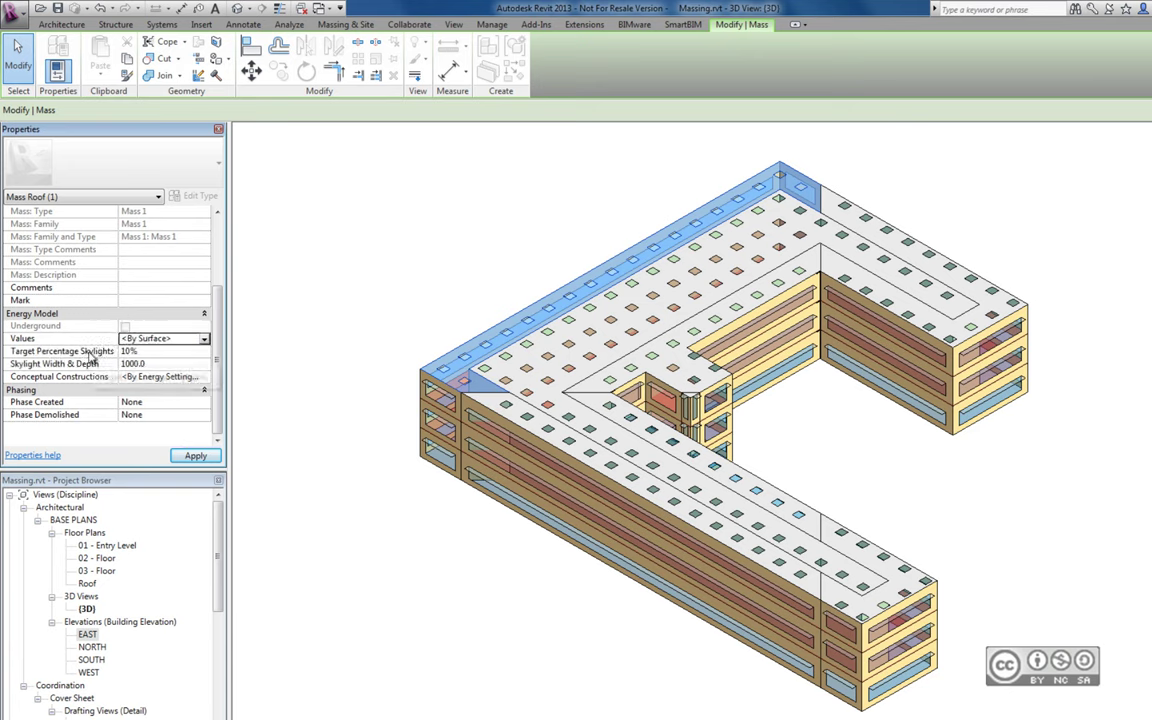
{"action": "left_click", "coordinate": [160, 351]}
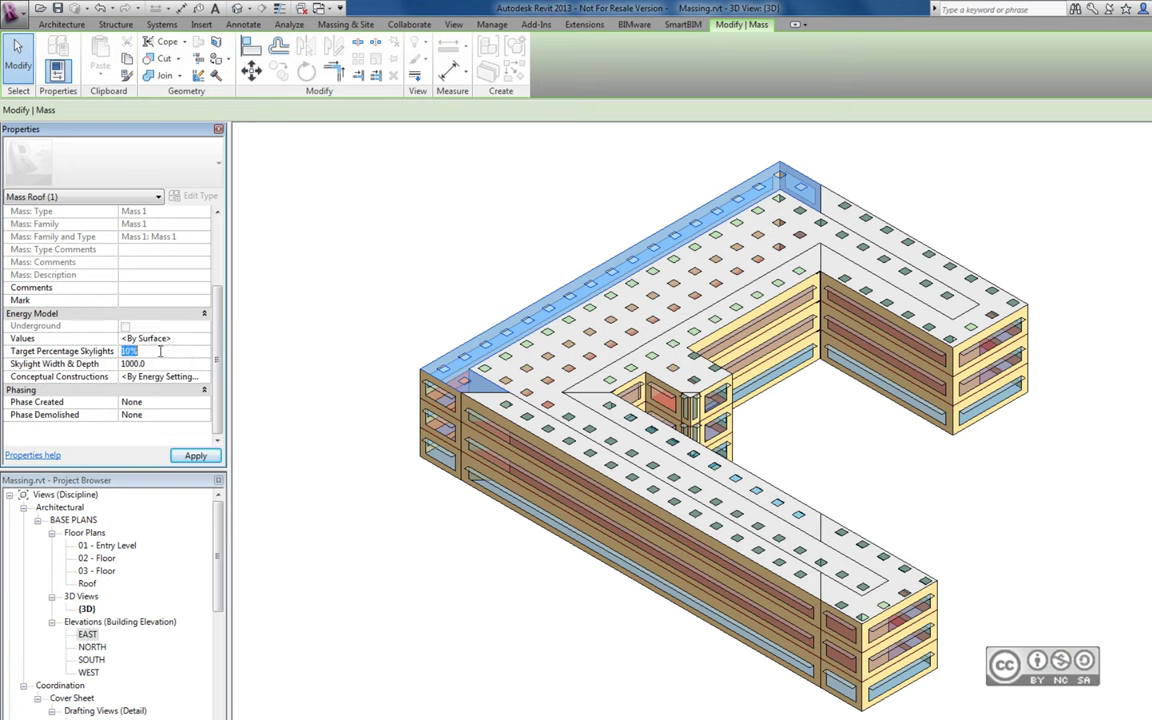
{"action": "type", "text": "0"}
{"action": "left_click", "coordinate": [195, 455]}
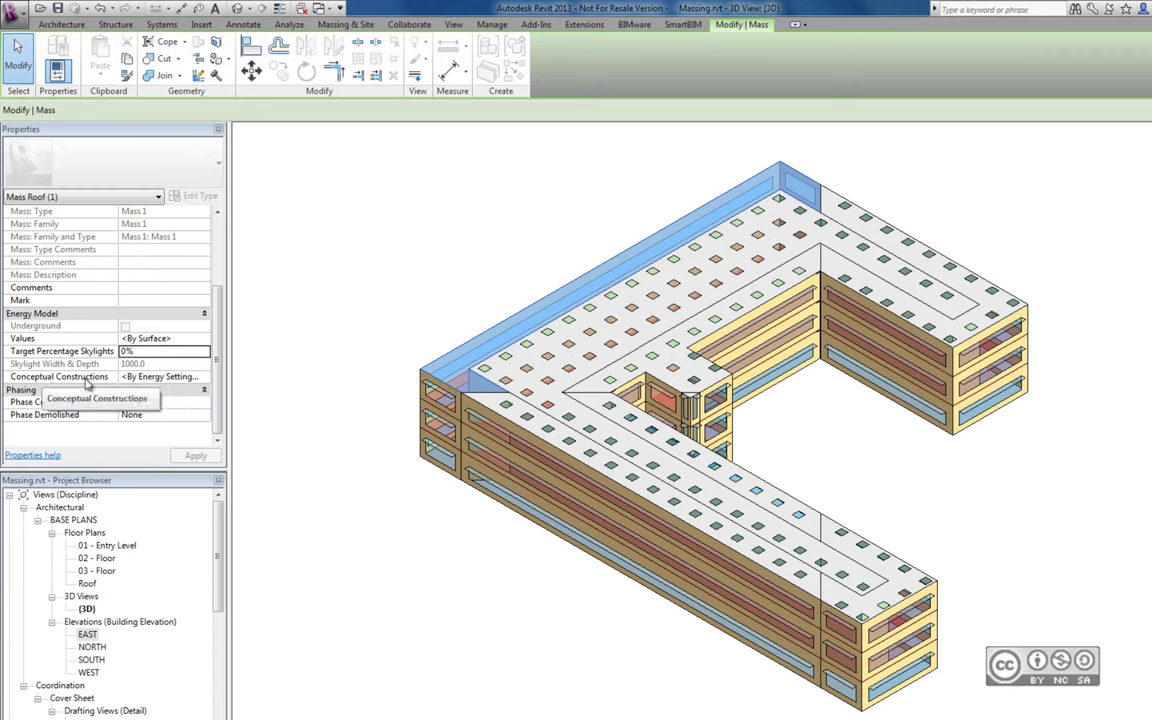
{"action": "left_click", "coordinate": [205, 377]}
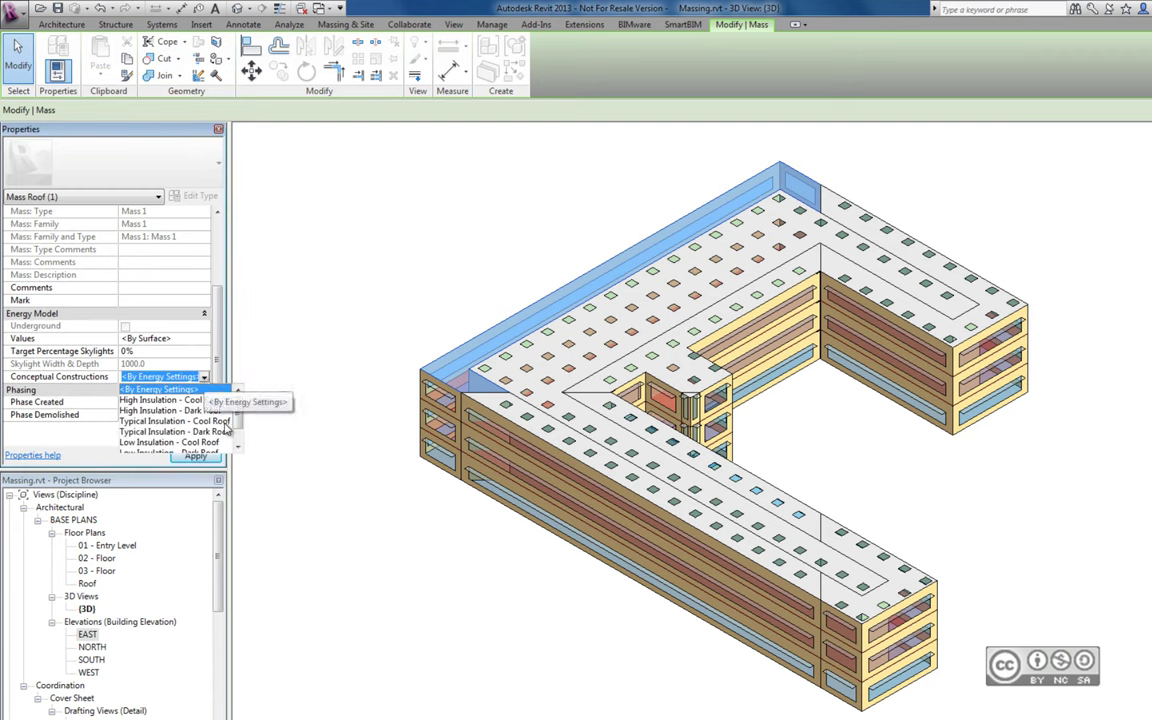
{"action": "scroll", "coordinate": [238, 425], "scroll_direction": "down", "scroll_amount": 1}
{"action": "scroll", "coordinate": [238, 420], "scroll_direction": "up", "scroll_amount": 1}
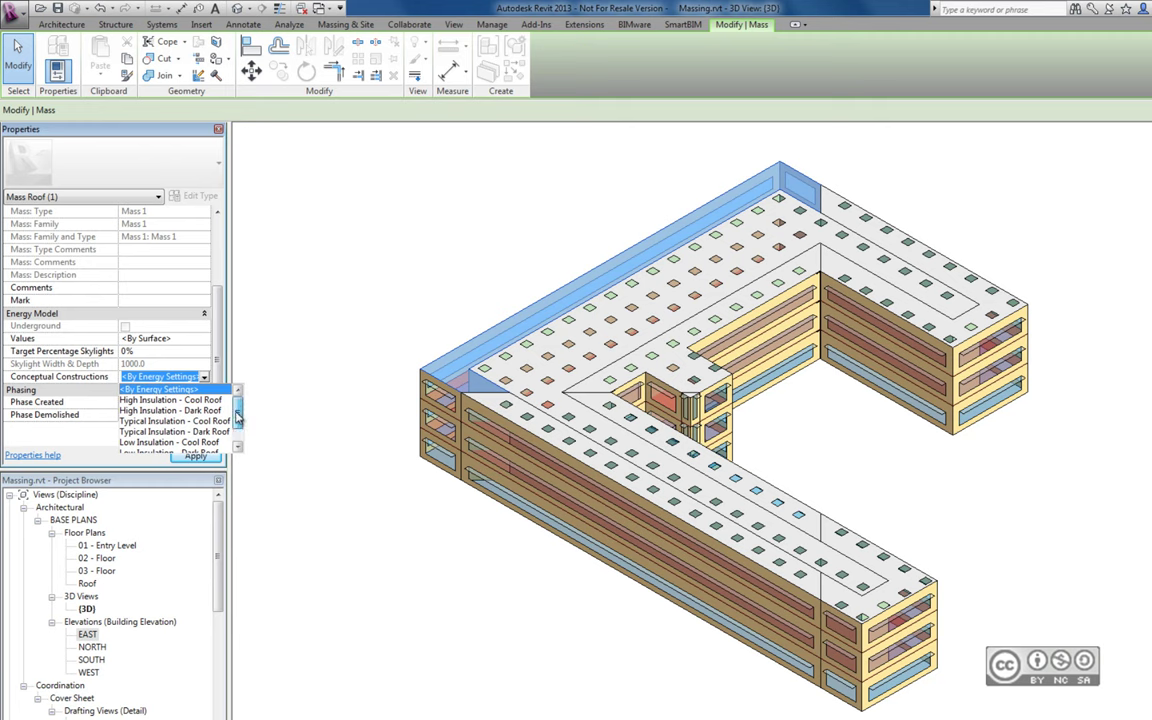
{"action": "left_click", "coordinate": [237, 437]}
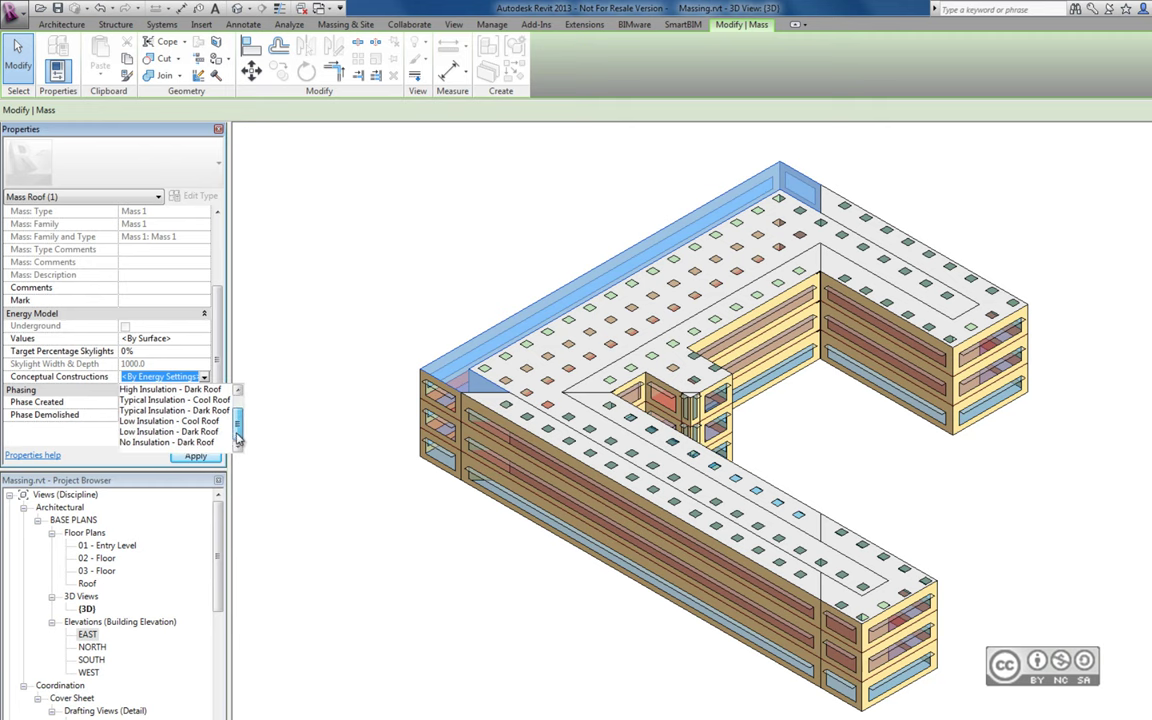
{"action": "left_click_drag", "start_coordinate": [237, 437], "coordinate": [237, 418]}
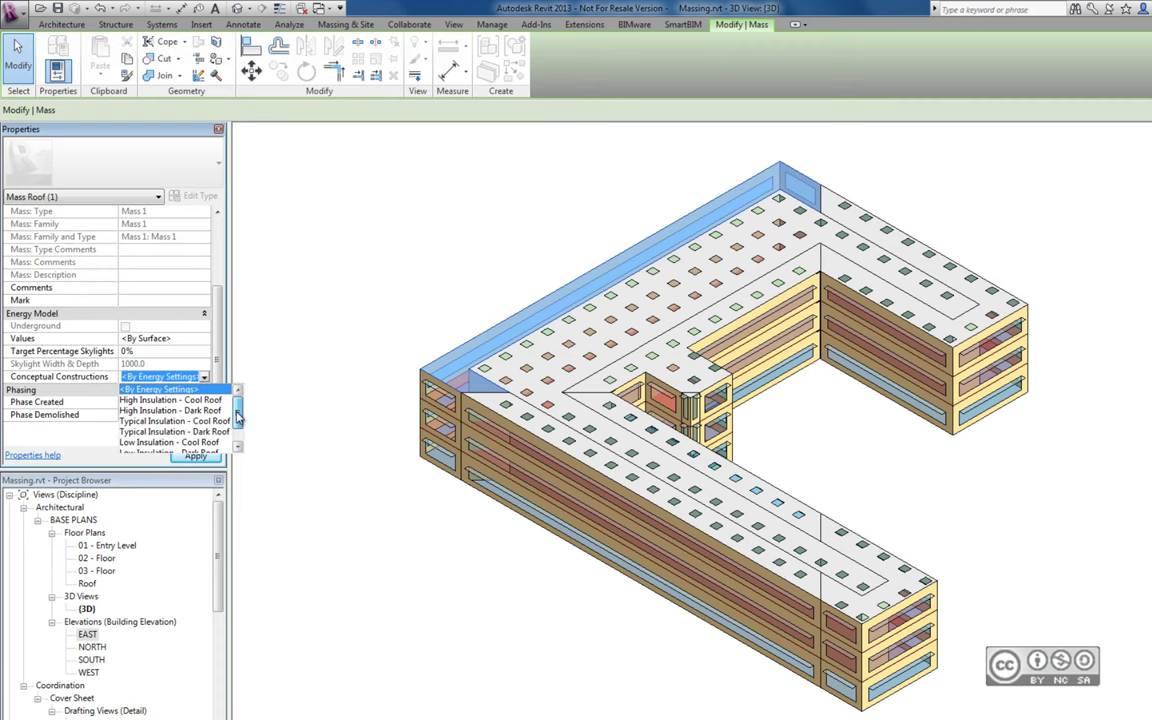
{"action": "mouse_move", "coordinate": [238, 416]}
{"action": "left_mouse_down"}
{"action": "mouse_move", "coordinate": [238, 437]}
{"action": "mouse_move", "coordinate": [238, 416]}
{"action": "left_mouse_up"}
{"action": "left_click", "coordinate": [386, 347]}
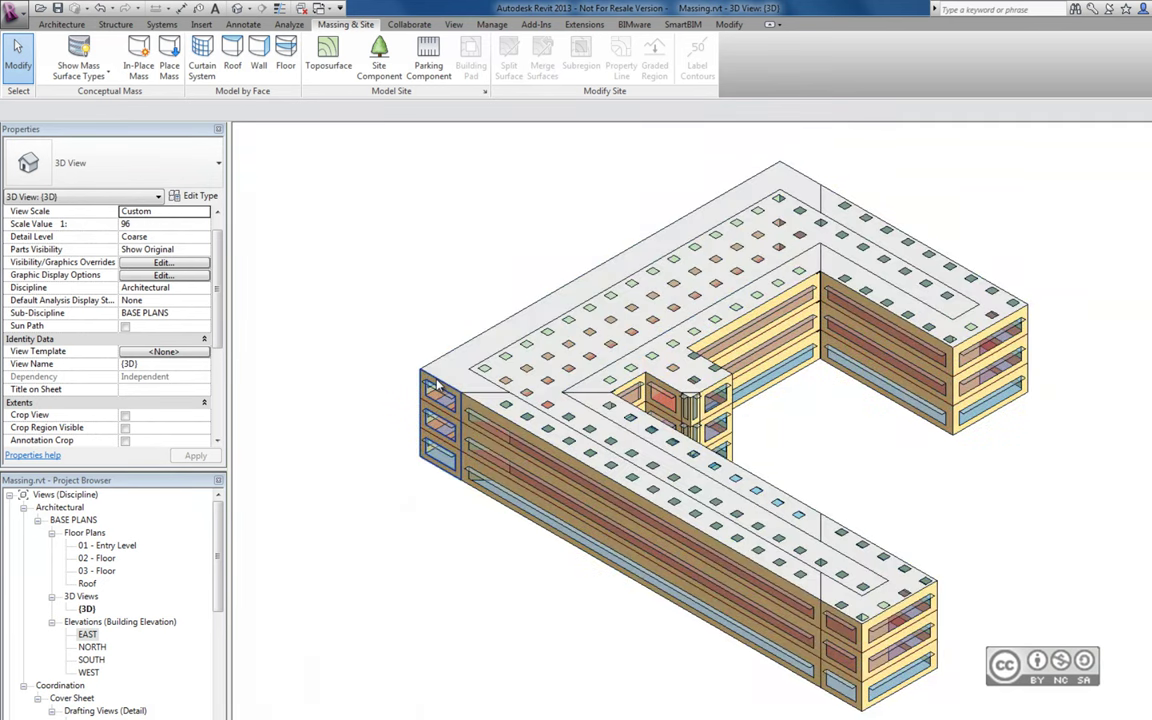
Set the left end wall's energy values to <By Surface> with 0% target glazing, and apply
{"action": "left_click", "coordinate": [437, 385]}
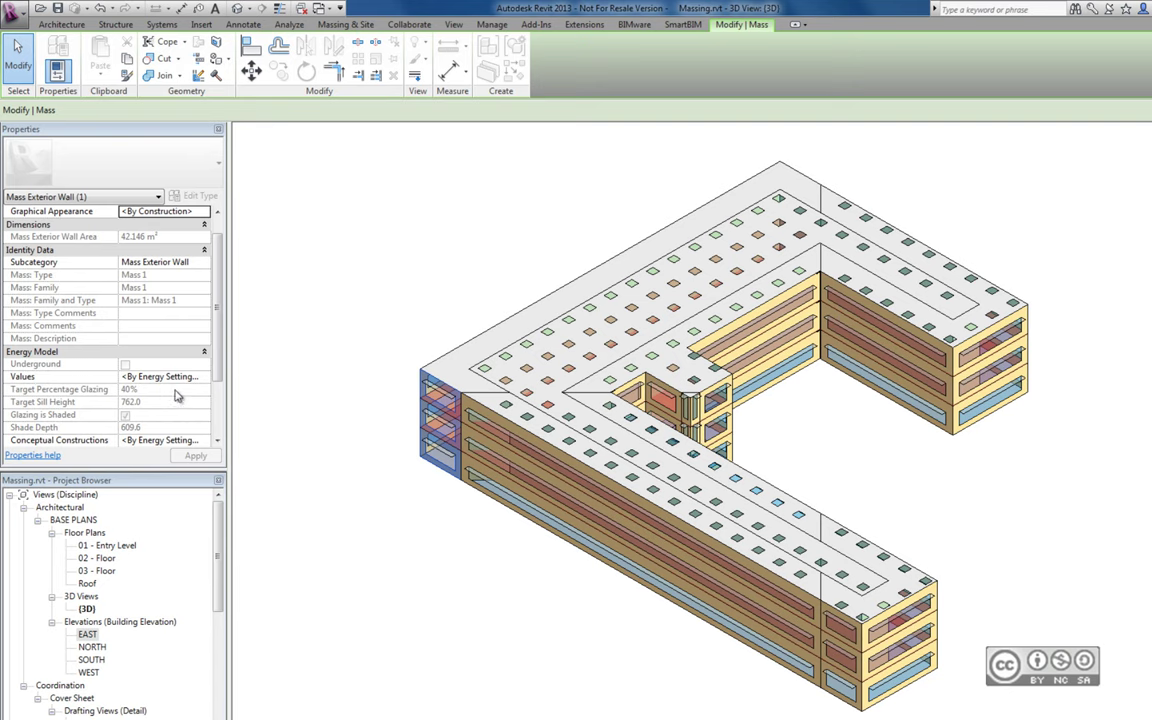
{"action": "left_click", "coordinate": [160, 377]}
{"action": "left_click", "coordinate": [204, 377]}
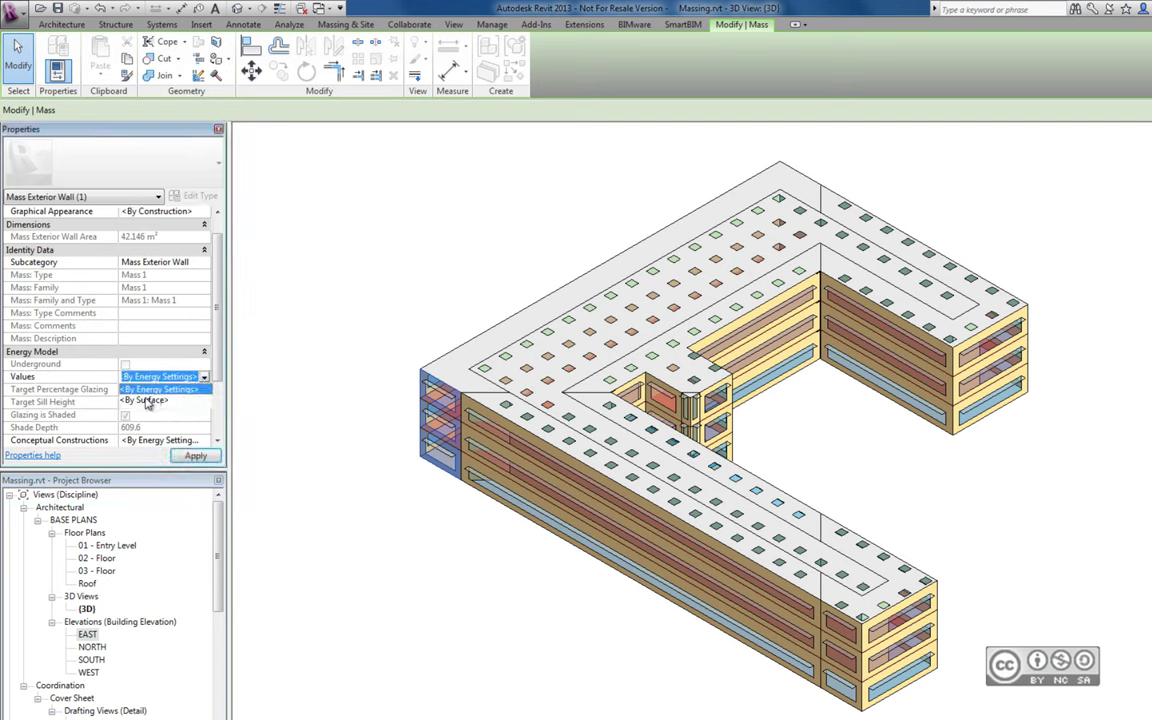
{"action": "left_click", "coordinate": [147, 401]}
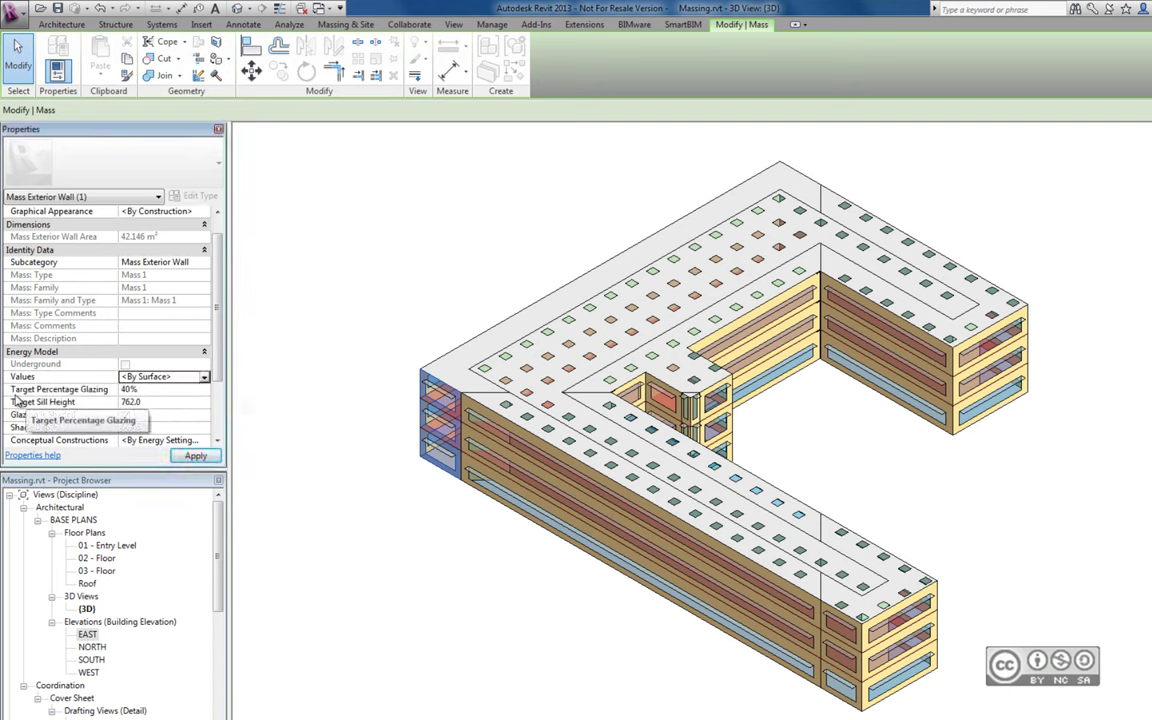
{"action": "left_click", "coordinate": [160, 390]}
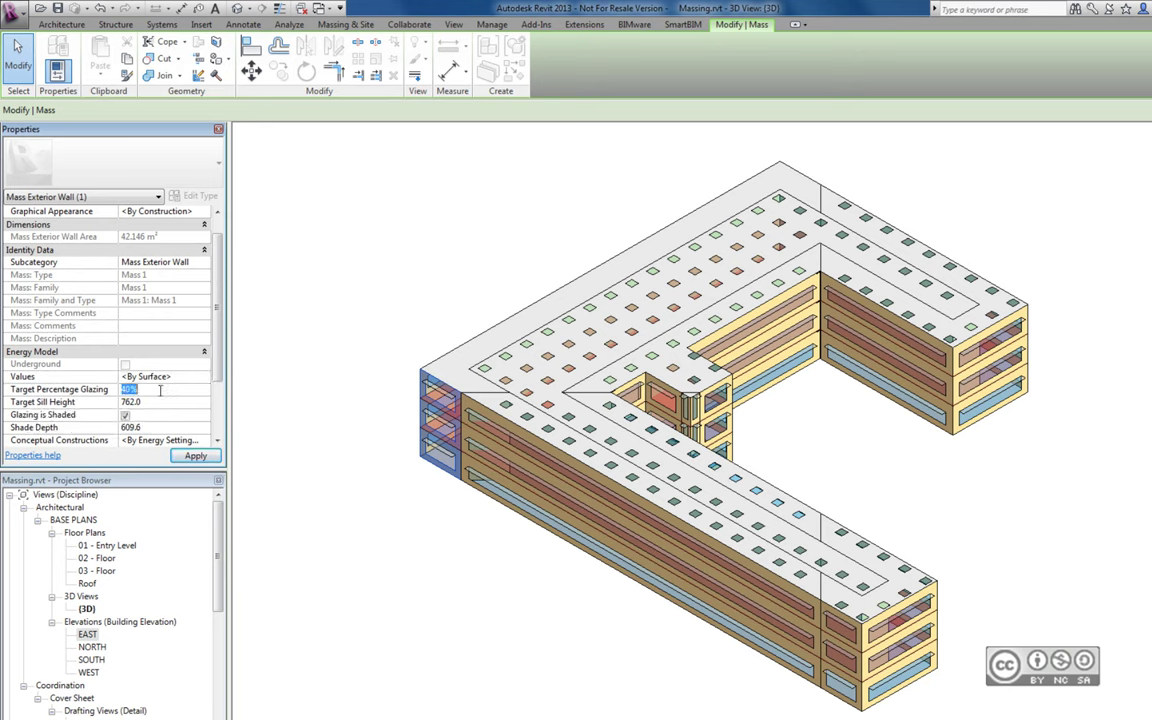
{"action": "type", "text": "0"}
{"action": "left_click", "coordinate": [190, 456]}
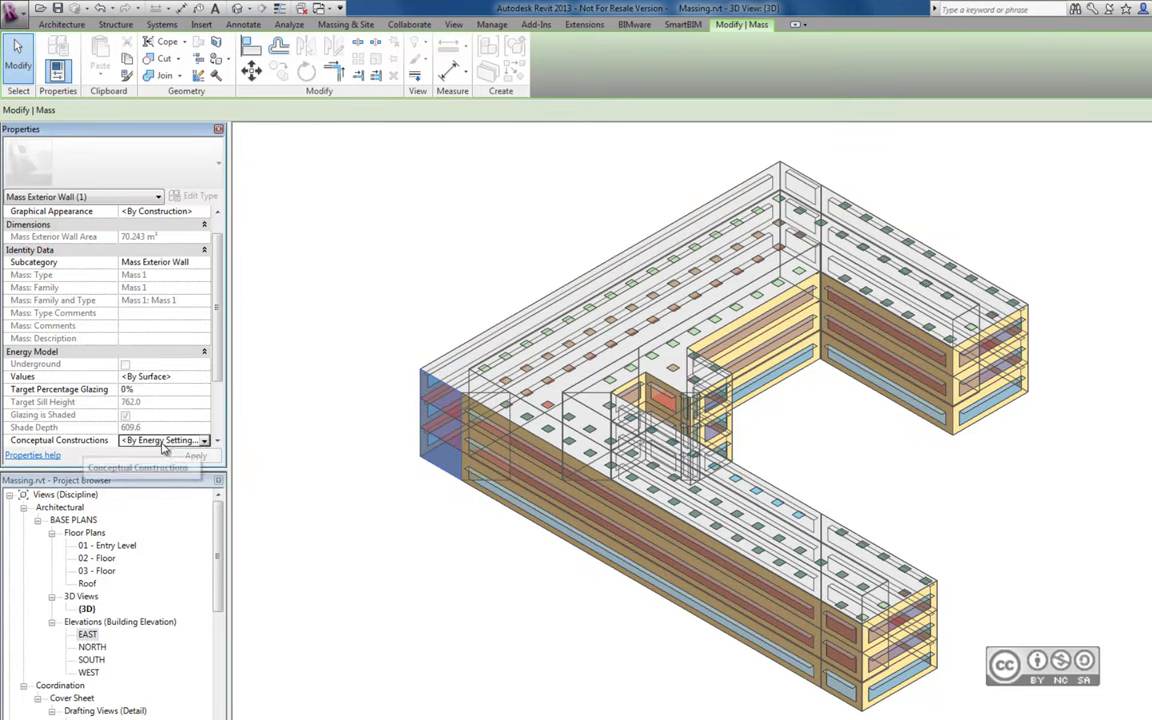
Review the wall's Conceptual Constructions and keep the default construction
{"action": "scroll", "coordinate": [203, 437], "scroll_direction": "down", "scroll_amount": 1}
{"action": "left_click", "coordinate": [204, 428]}
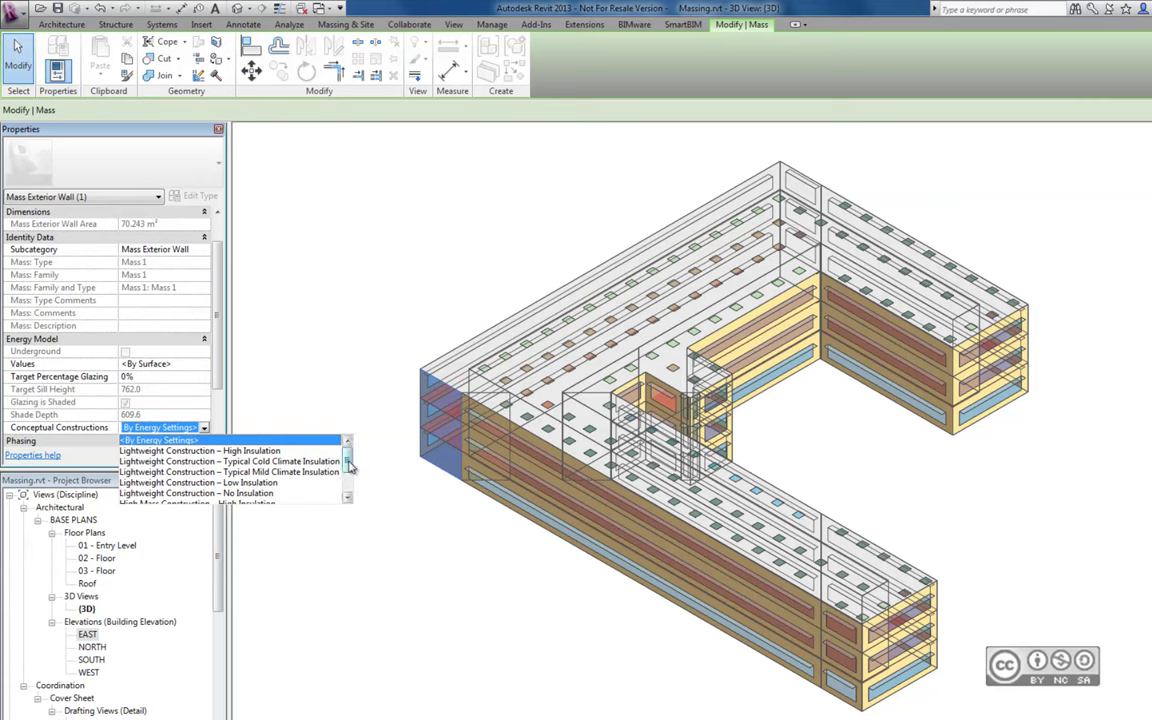
{"action": "scroll", "coordinate": [349, 467], "scroll_direction": "down", "scroll_amount": 2}
{"action": "left_click", "coordinate": [333, 424]}
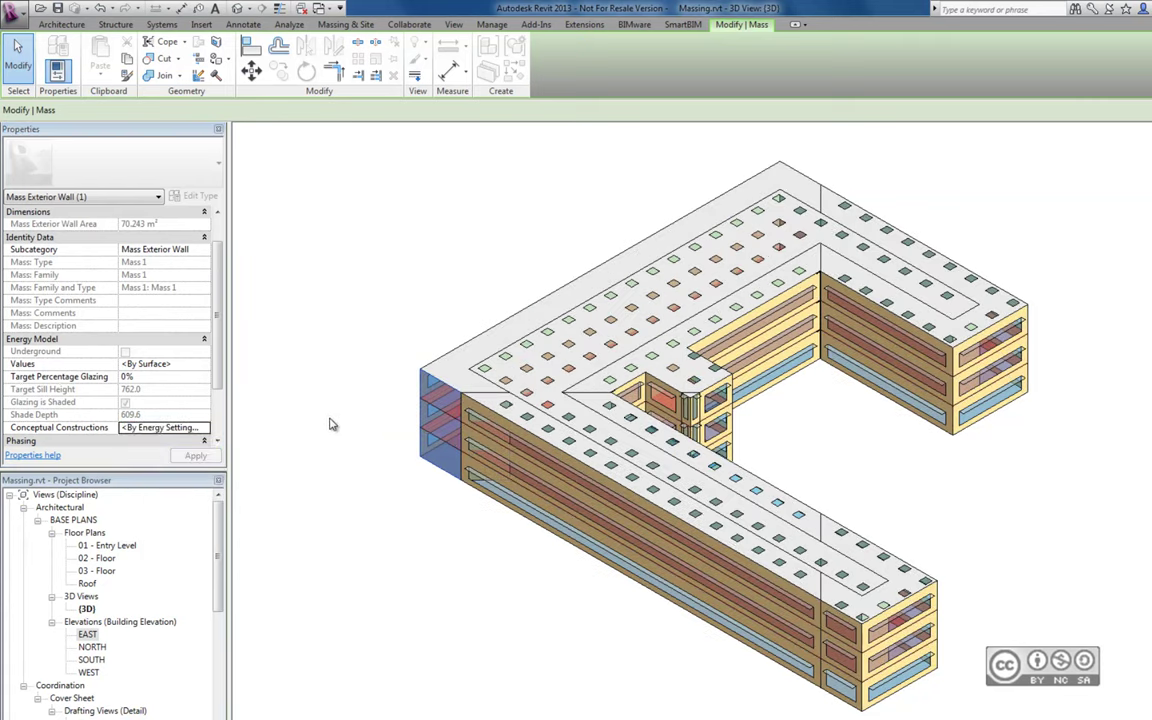
{"action": "left_click", "coordinate": [333, 424]}
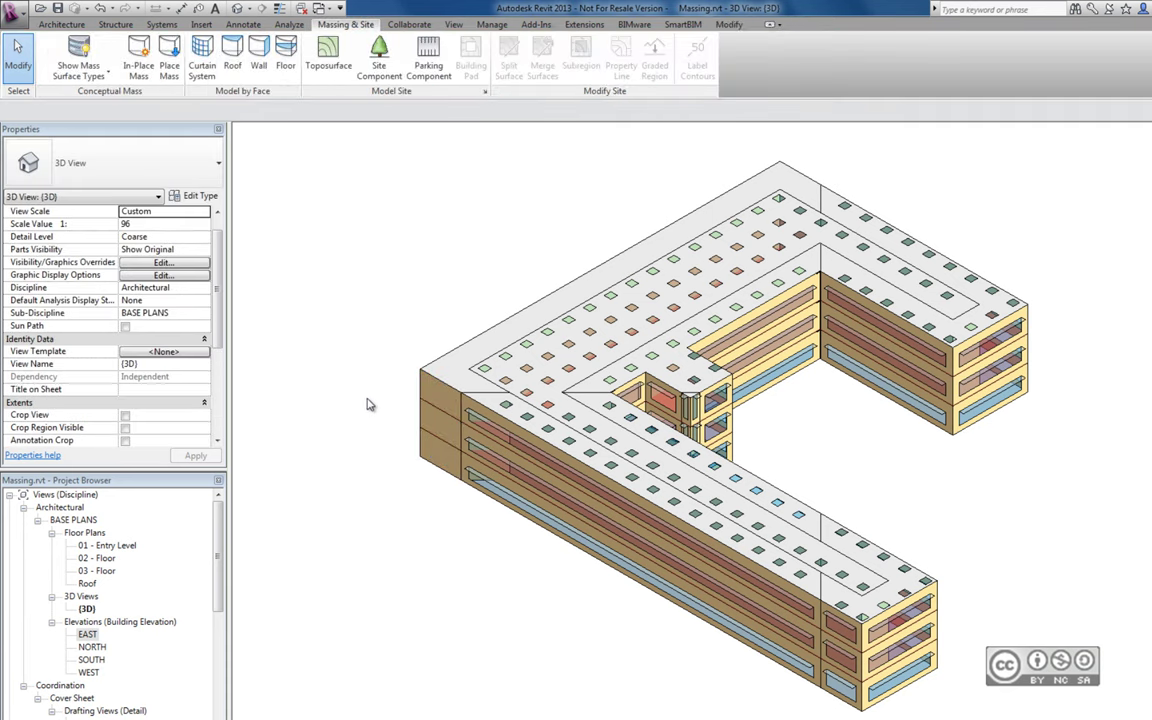
{"action": "scroll", "coordinate": [506, 531], "scroll_direction": "up", "scroll_amount": 2}
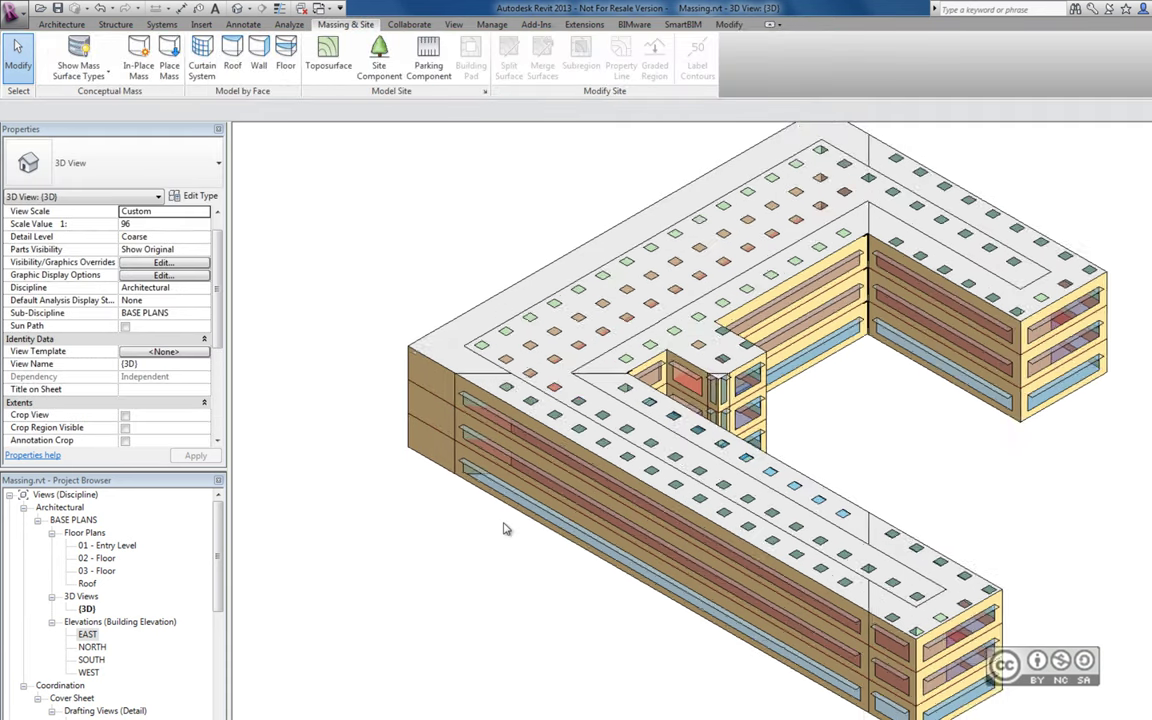
{"action": "scroll", "coordinate": [506, 530], "scroll_direction": "up", "scroll_amount": 2}
{"action": "scroll", "coordinate": [443, 447], "scroll_direction": "up", "scroll_amount": 2}
{"action": "scroll", "coordinate": [443, 447], "scroll_direction": "up", "scroll_amount": 1}
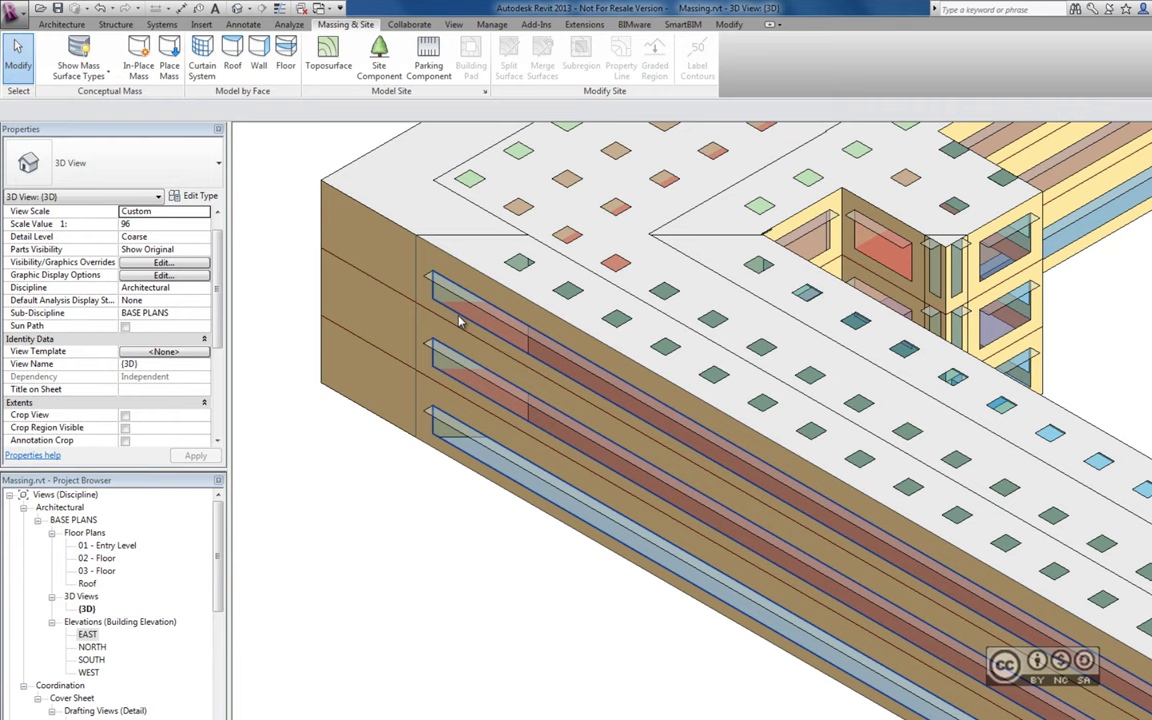
{"action": "left_click", "coordinate": [460, 320]}
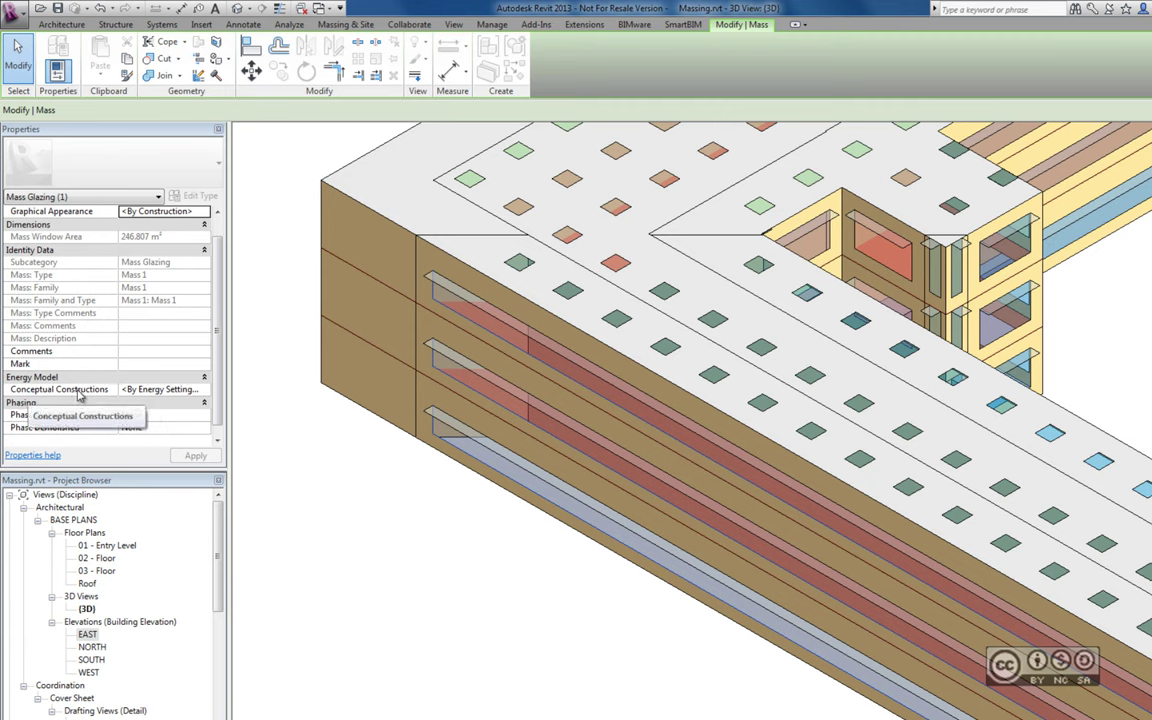
{"action": "left_click", "coordinate": [193, 393]}
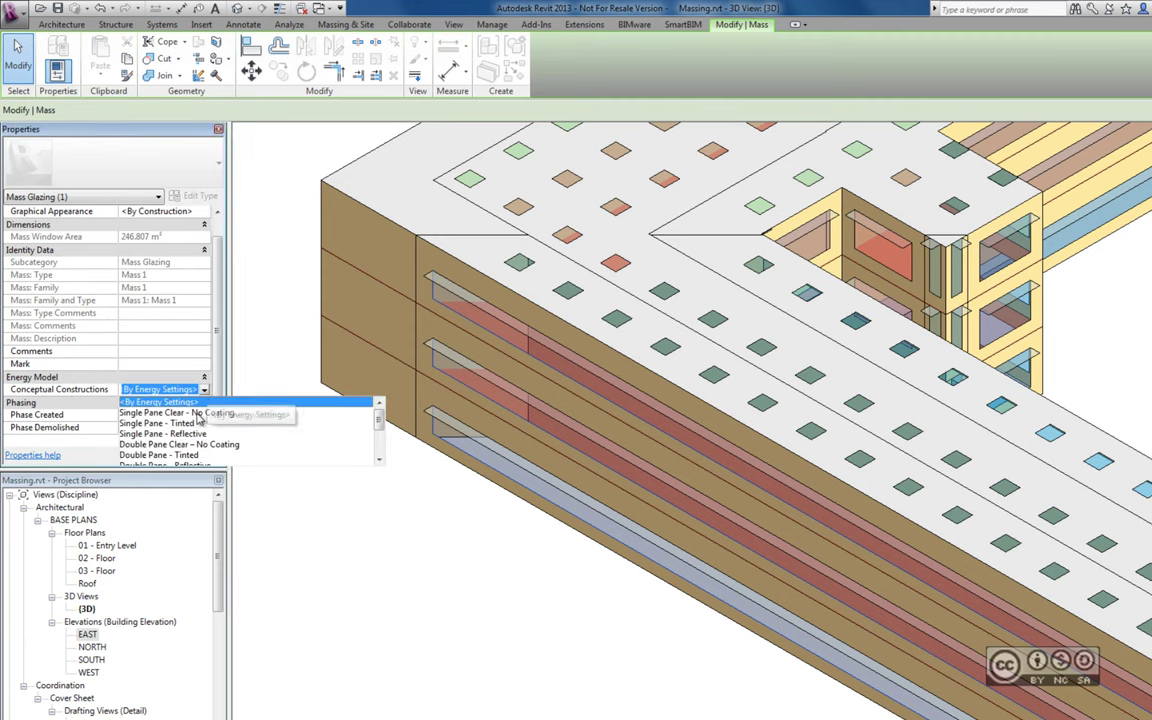
{"action": "left_click_drag", "start_coordinate": [377, 424], "coordinate": [378, 419]}
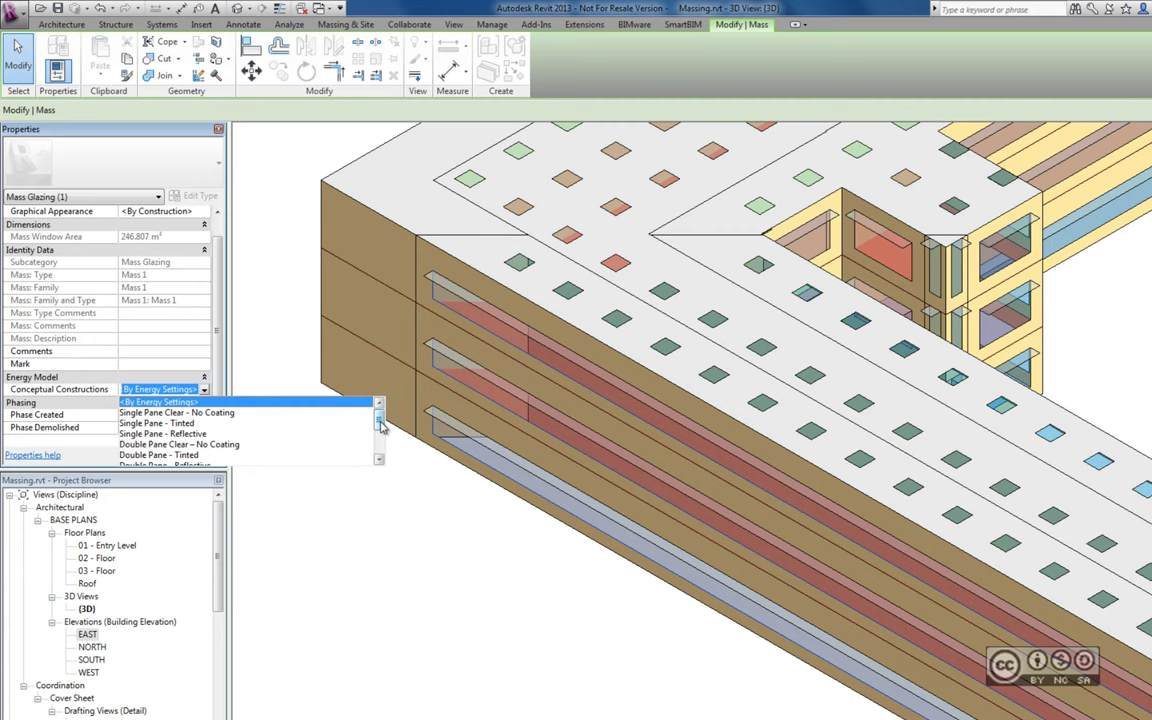
{"action": "scroll", "coordinate": [380, 425], "scroll_direction": "down", "scroll_amount": 3}
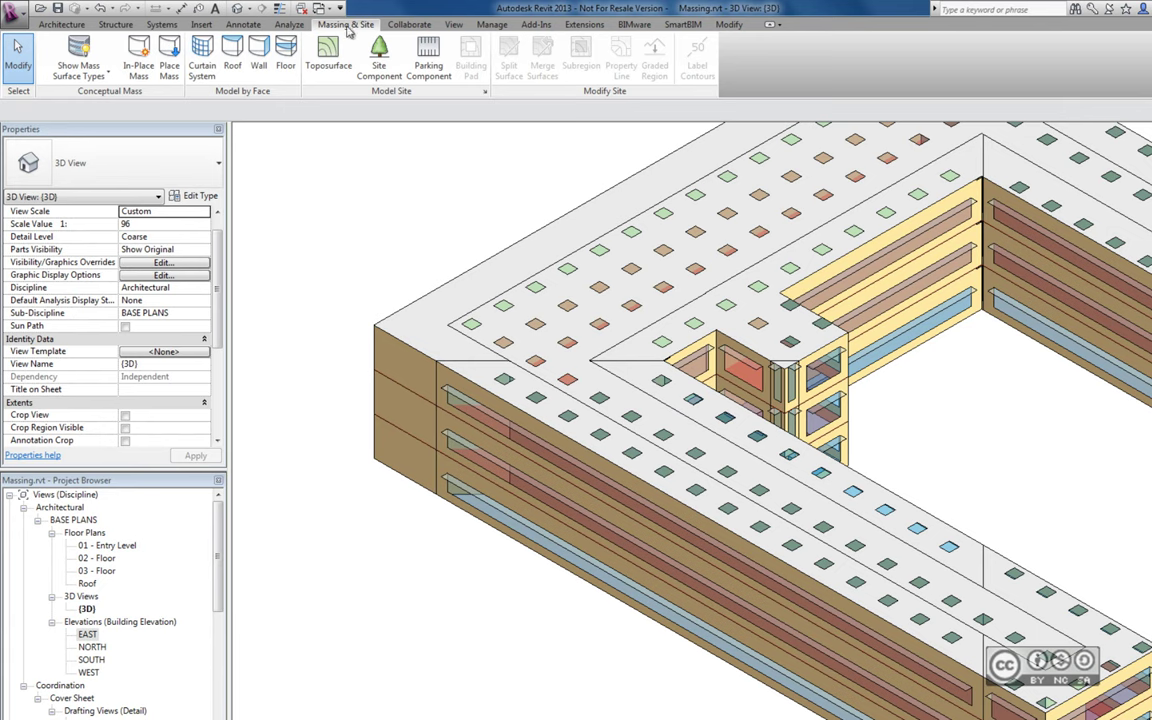
Choose Show Mass Zones and Shades, then zoom and pan the courtyard mass into view
{"action": "left_click", "coordinate": [90, 78]}
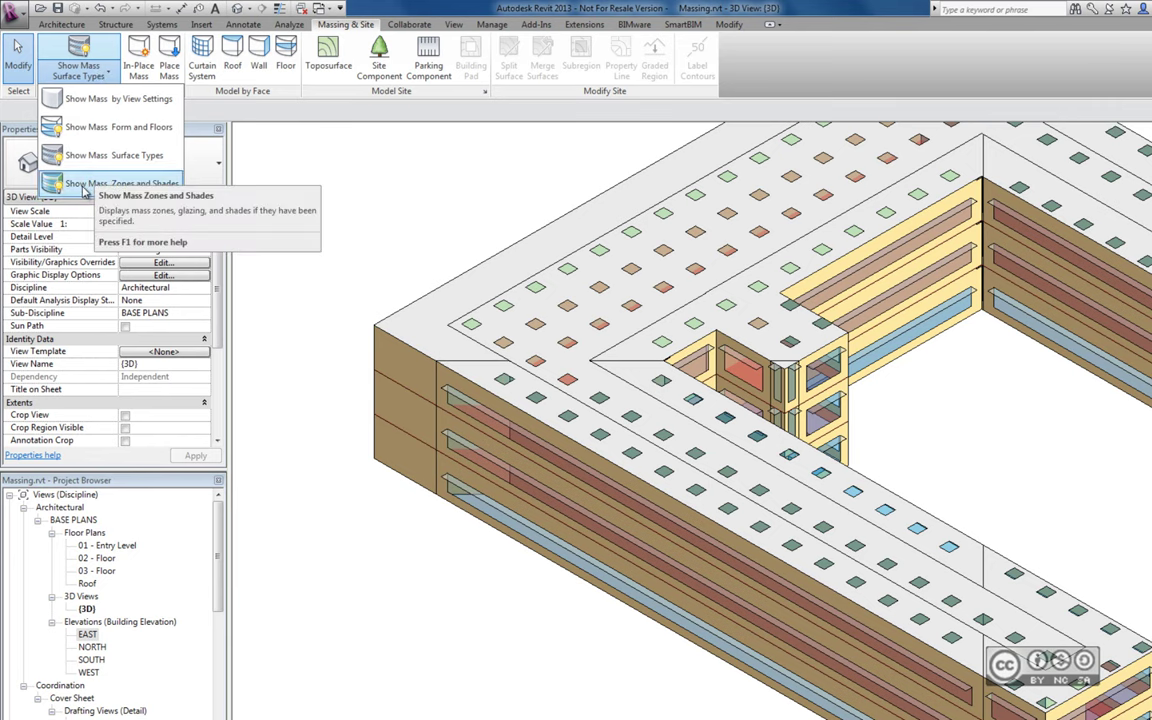
{"action": "mouse_move", "coordinate": [120, 183]}
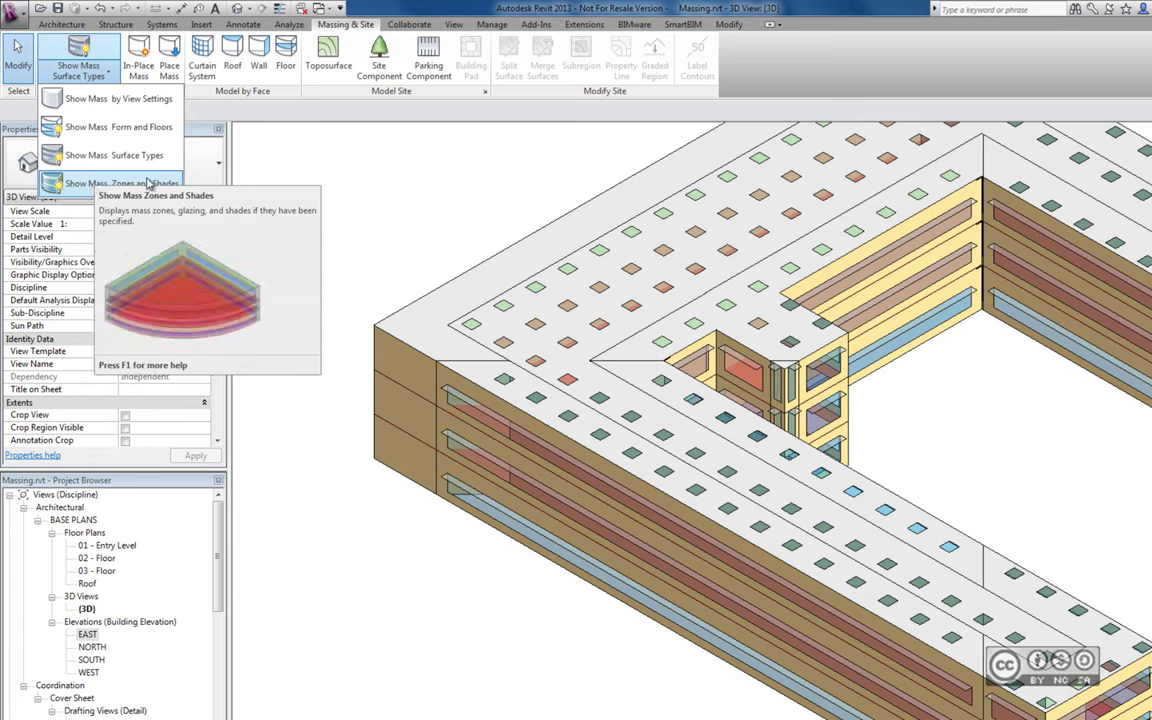
{"action": "left_click", "coordinate": [148, 183]}
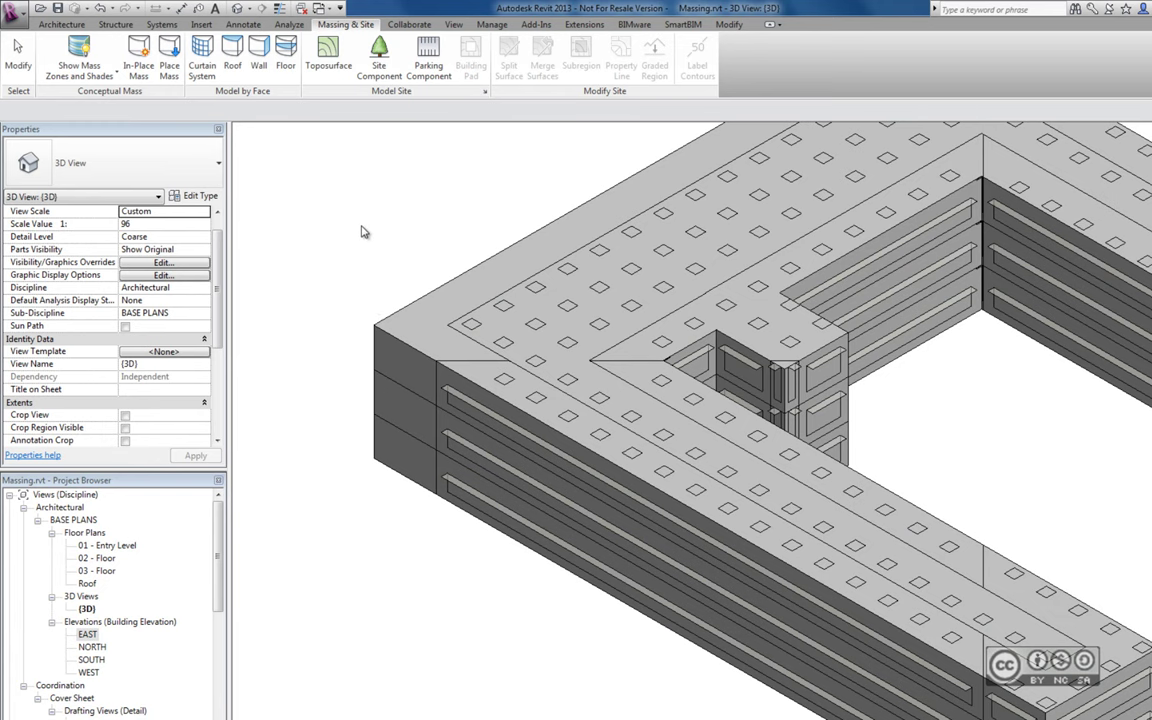
{"action": "scroll", "coordinate": [380, 238], "scroll_direction": "down", "scroll_amount": 1}
{"action": "middle_click_drag", "start_coordinate": [396, 242], "coordinate": [424, 275]}
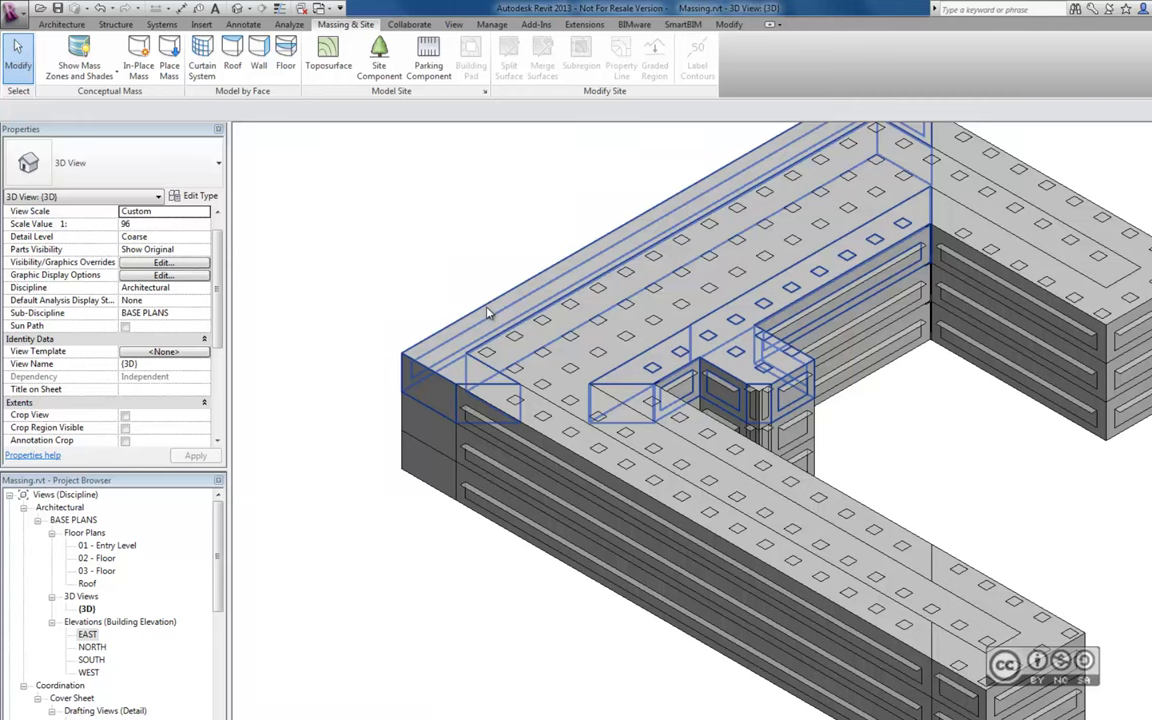
{"action": "left_click", "coordinate": [487, 313]}
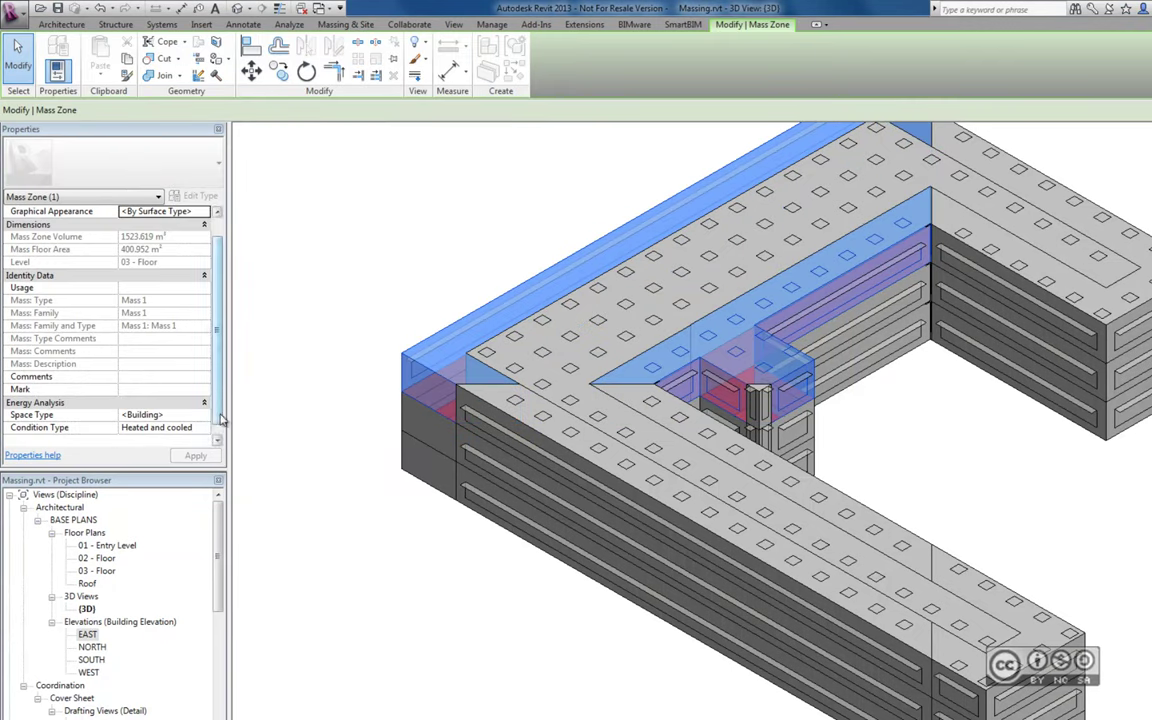
{"action": "scroll", "coordinate": [195, 392], "scroll_direction": "down", "scroll_amount": 1}
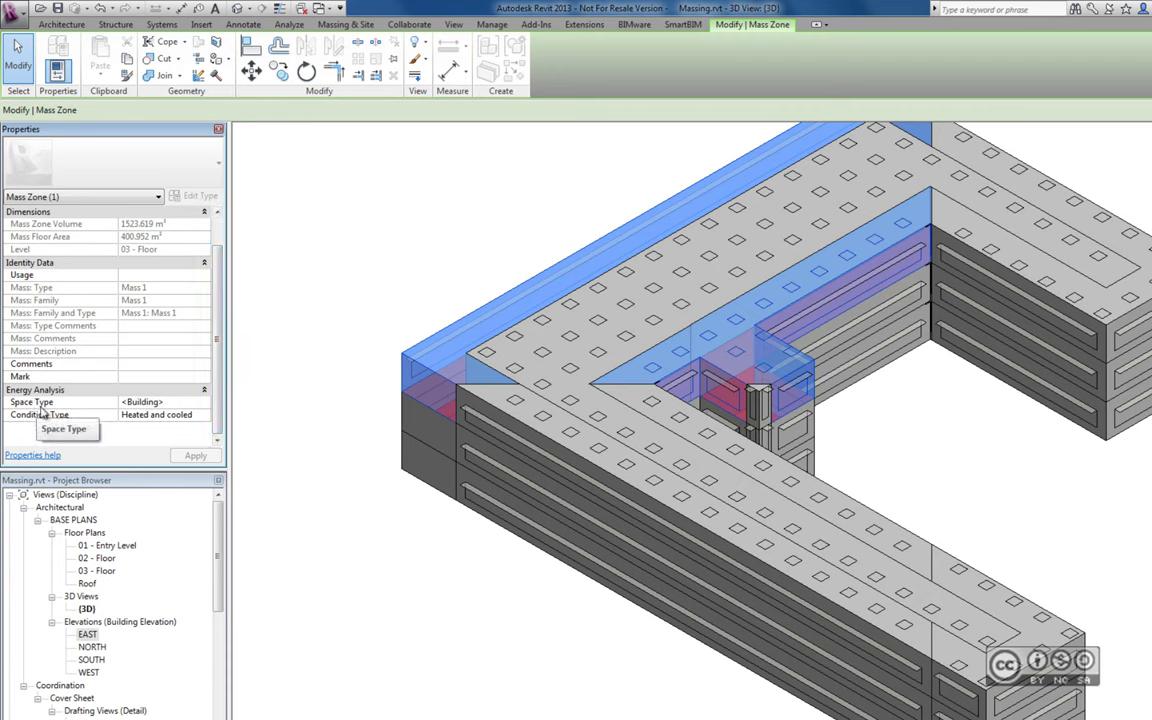
{"action": "left_click", "coordinate": [182, 402]}
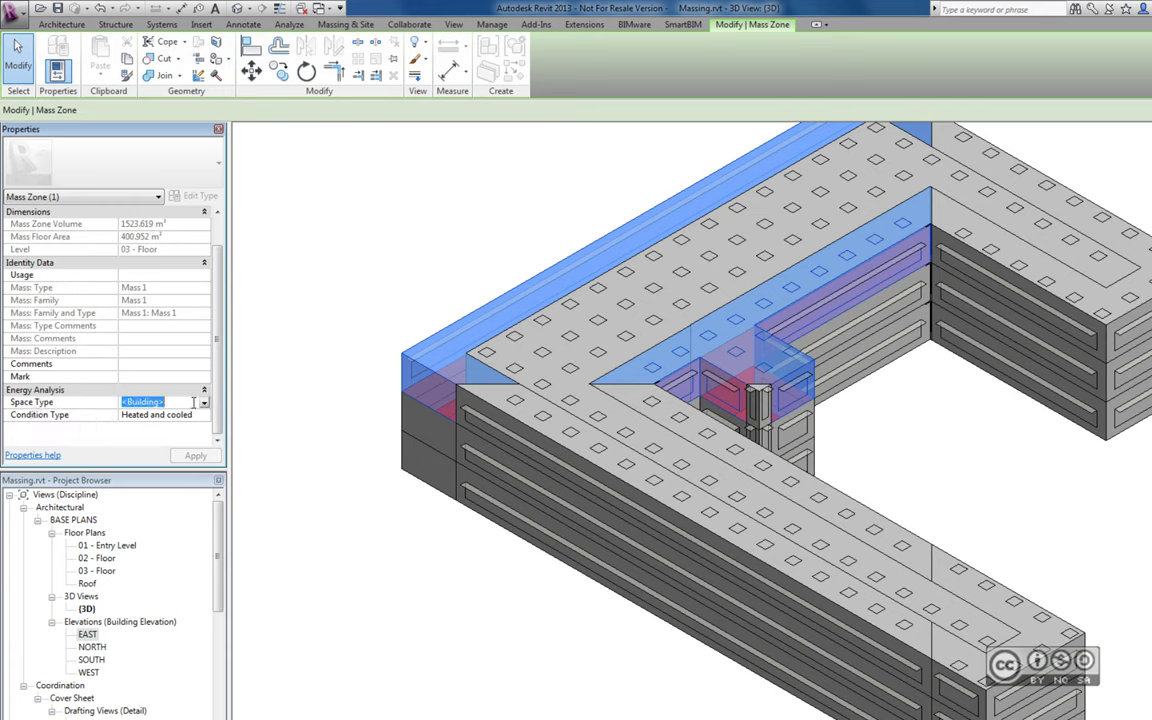
{"action": "left_click", "coordinate": [204, 405]}
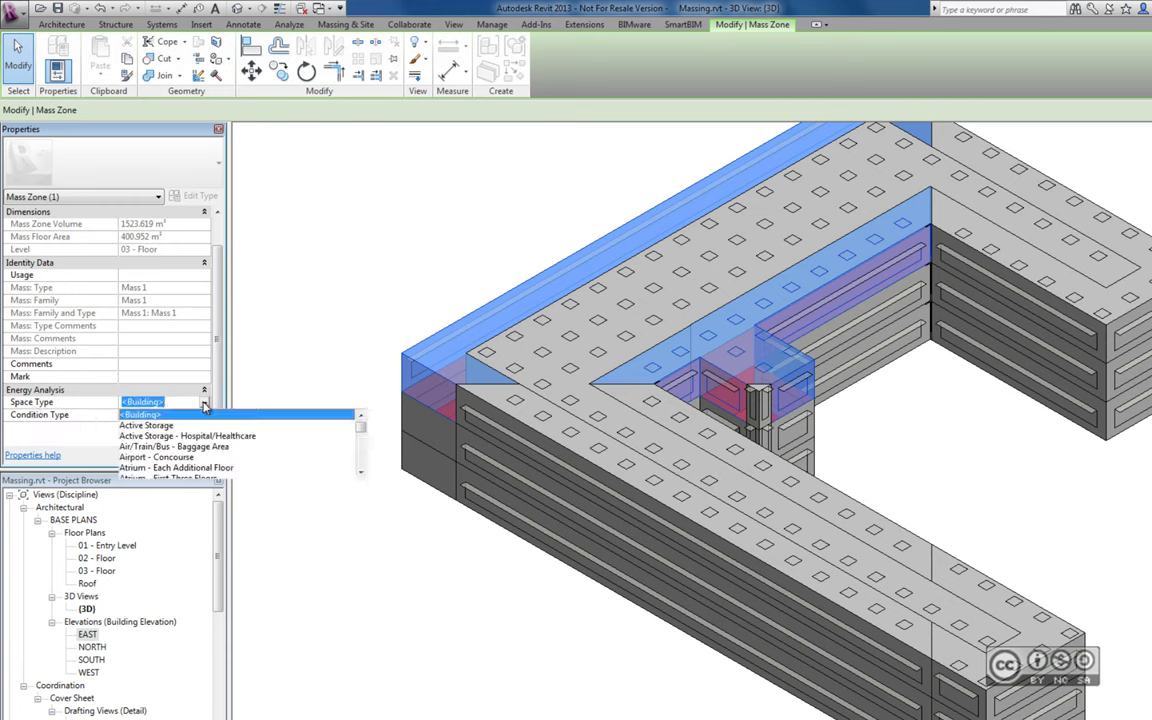
{"action": "left_click_drag", "start_coordinate": [361, 423], "coordinate": [362, 447]}
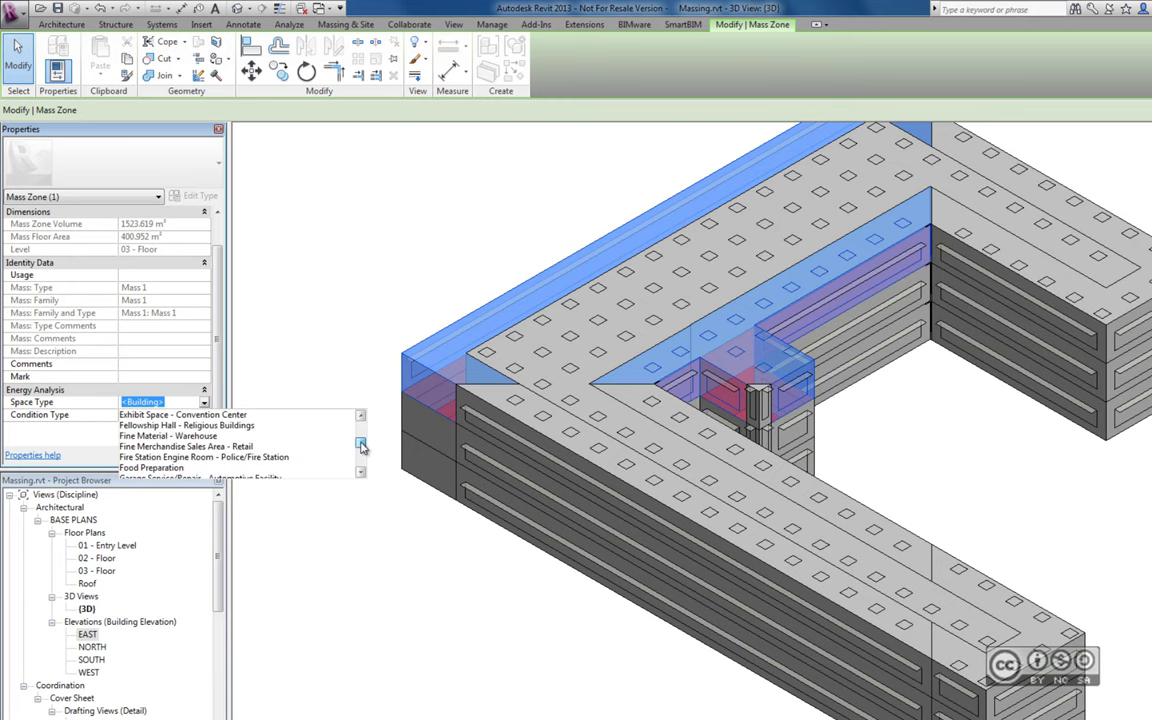
{"action": "scroll", "coordinate": [361, 446], "scroll_direction": "down", "scroll_amount": 2}
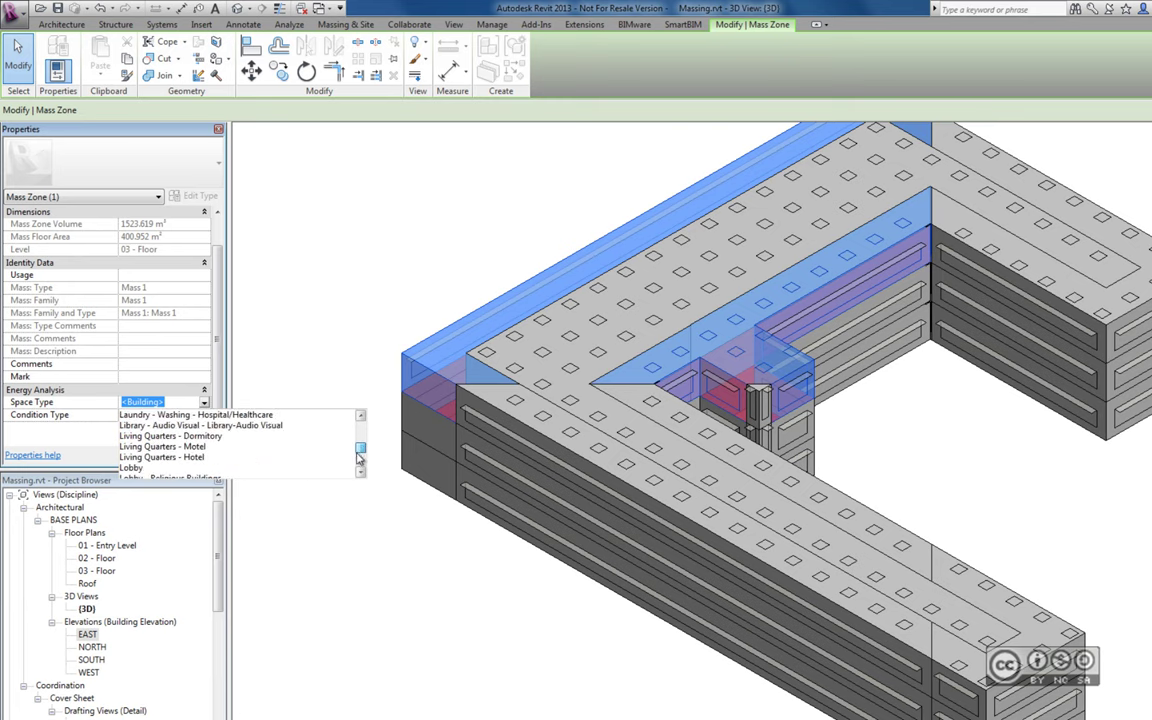
{"action": "key", "text": "Escape"}
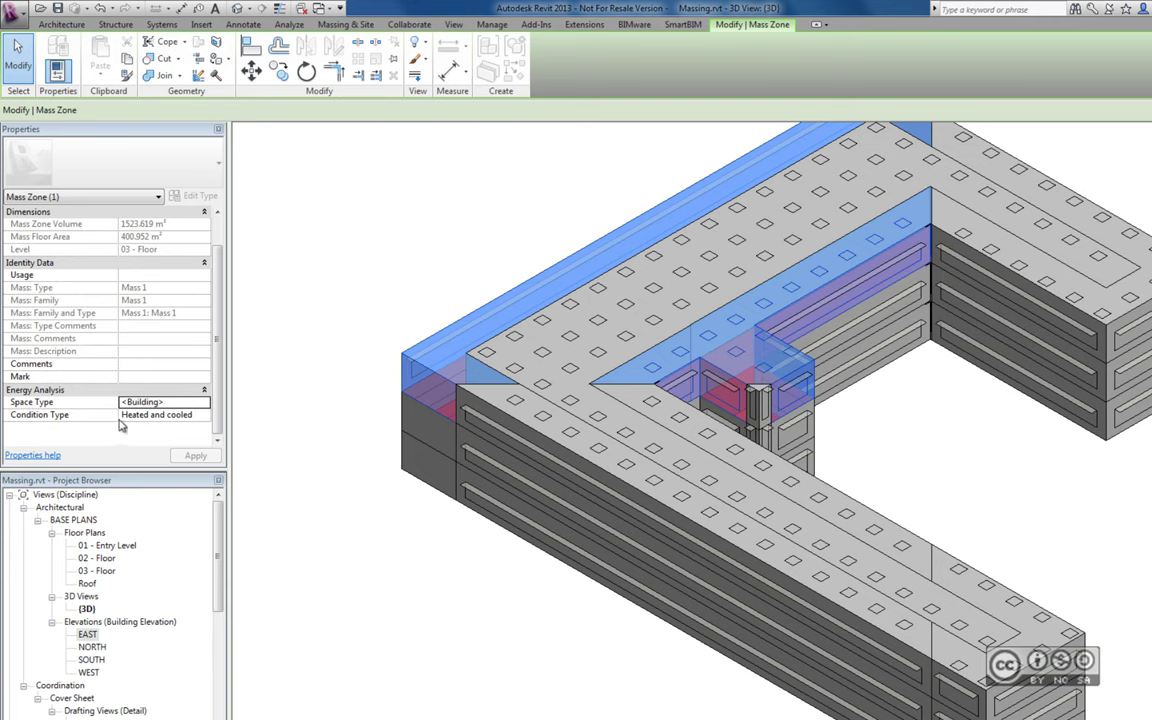
{"action": "left_click", "coordinate": [206, 419]}
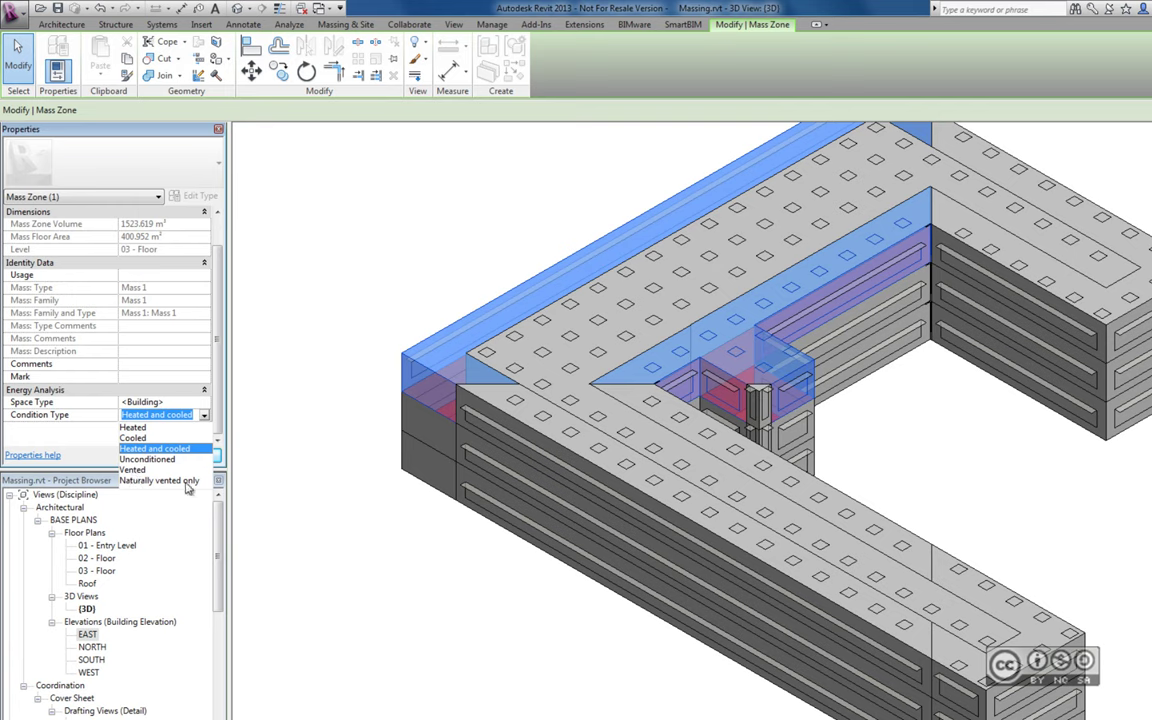
{"action": "left_click", "coordinate": [44, 437]}
{"action": "left_click", "coordinate": [330, 410]}
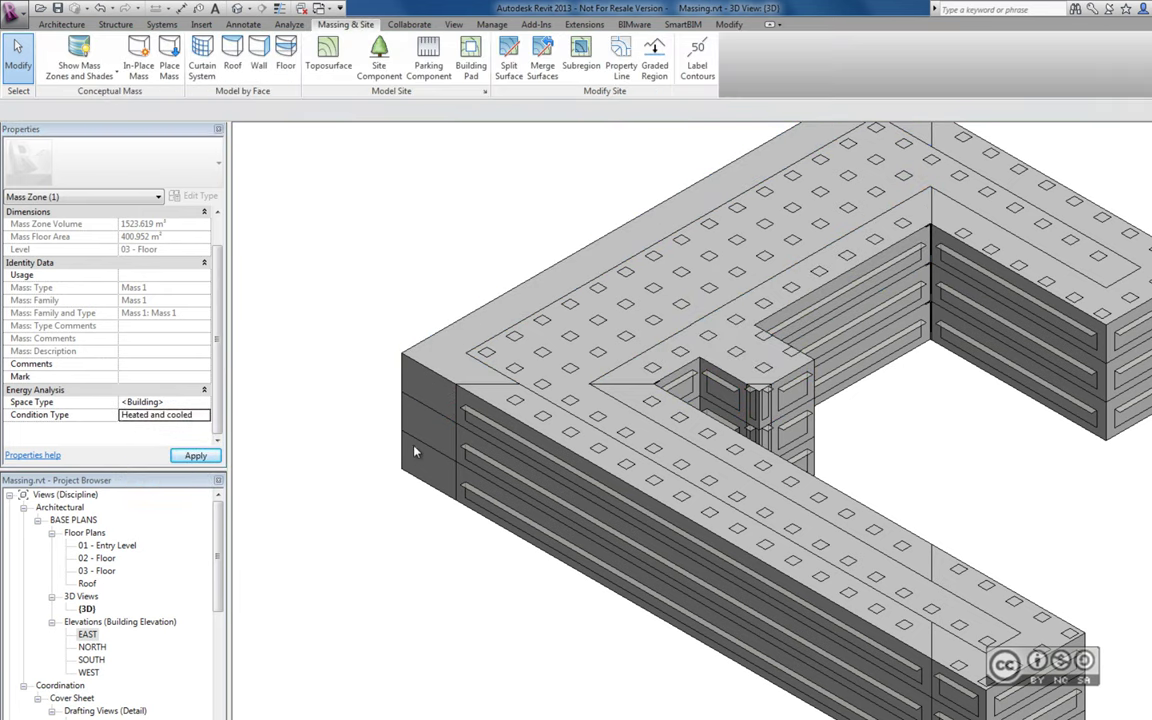
Select and deselect a level 02 mass zone, zoom out, and open the Show Mass choices
{"action": "left_click", "coordinate": [415, 418]}
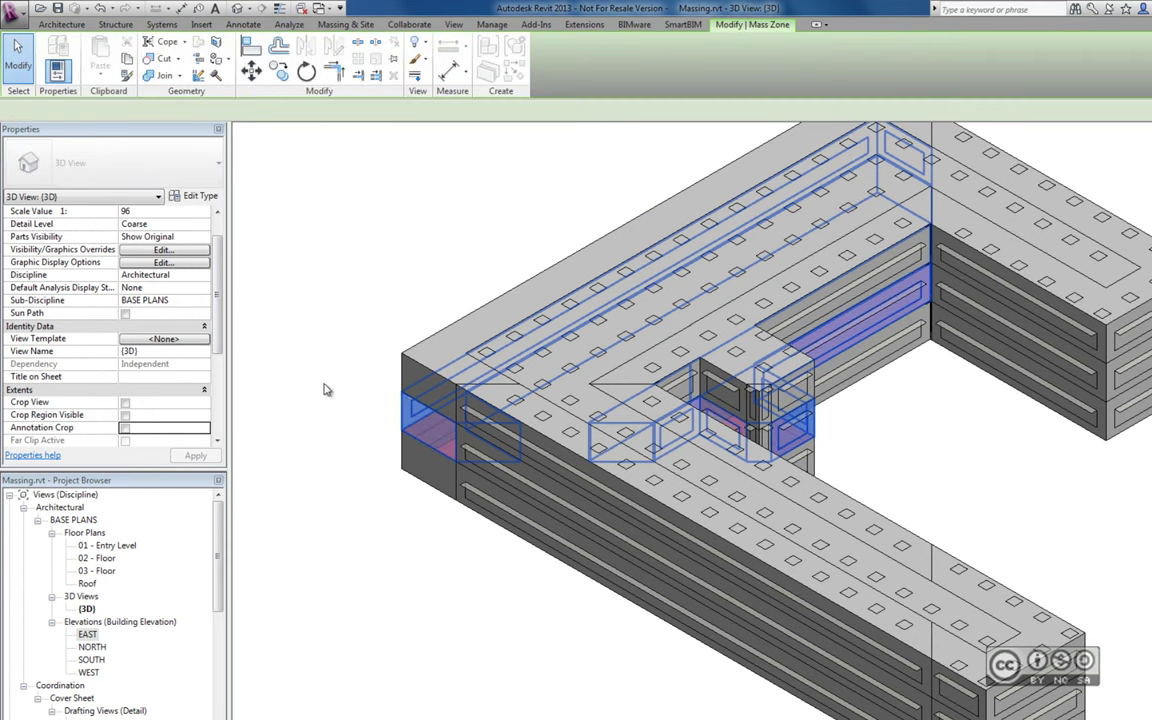
{"action": "left_click", "coordinate": [325, 215]}
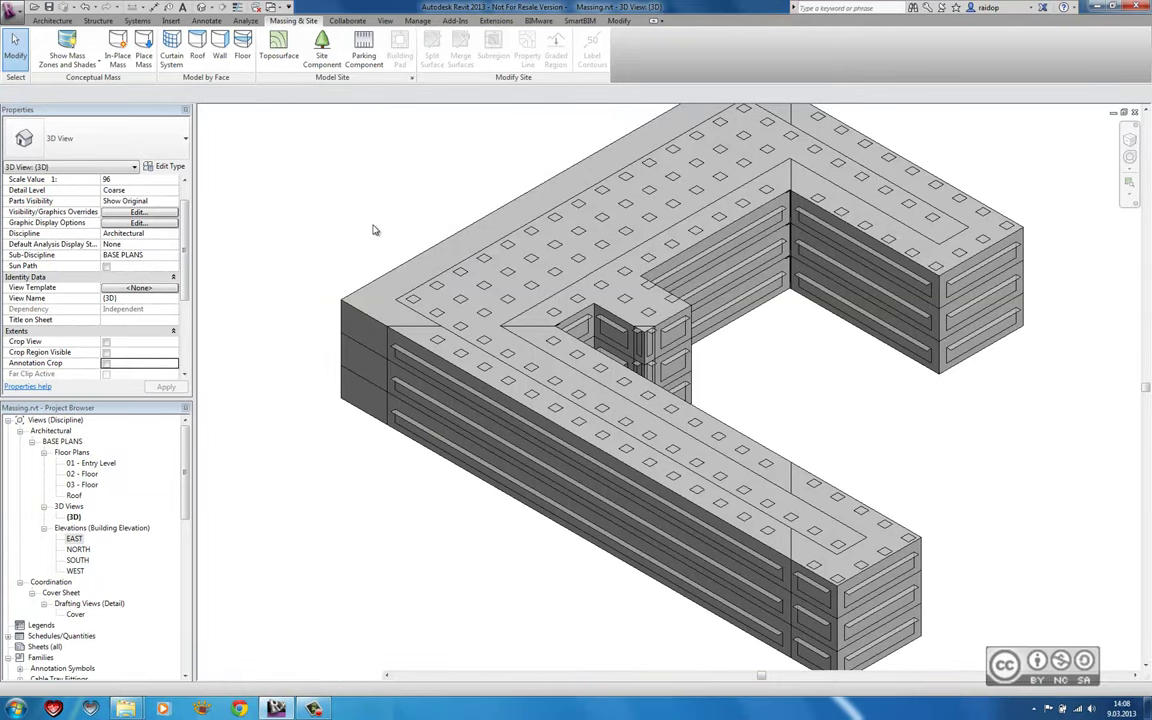
{"action": "scroll", "coordinate": [385, 200], "scroll_direction": "down", "scroll_amount": 1}
{"action": "scroll", "coordinate": [374, 204], "scroll_direction": "down", "scroll_amount": 1}
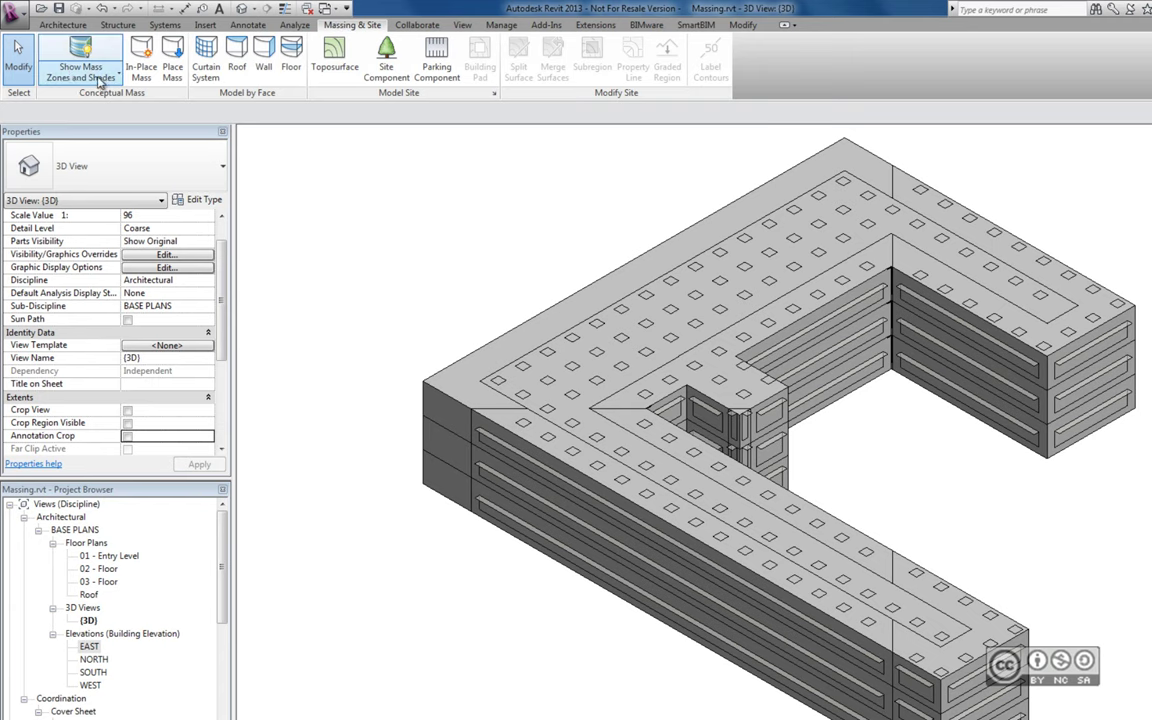
{"action": "left_click", "coordinate": [99, 80]}
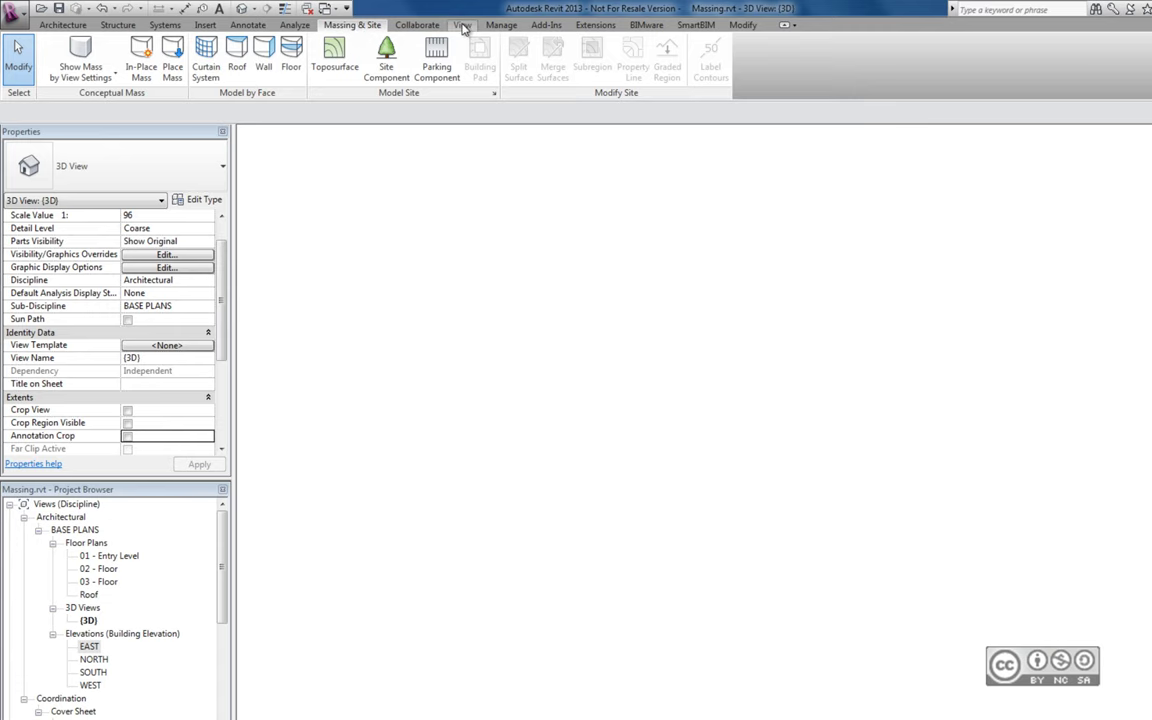
In Visibility/Graphics, expand the Mass category, turn it on and apply
{"action": "left_click", "coordinate": [463, 25]}
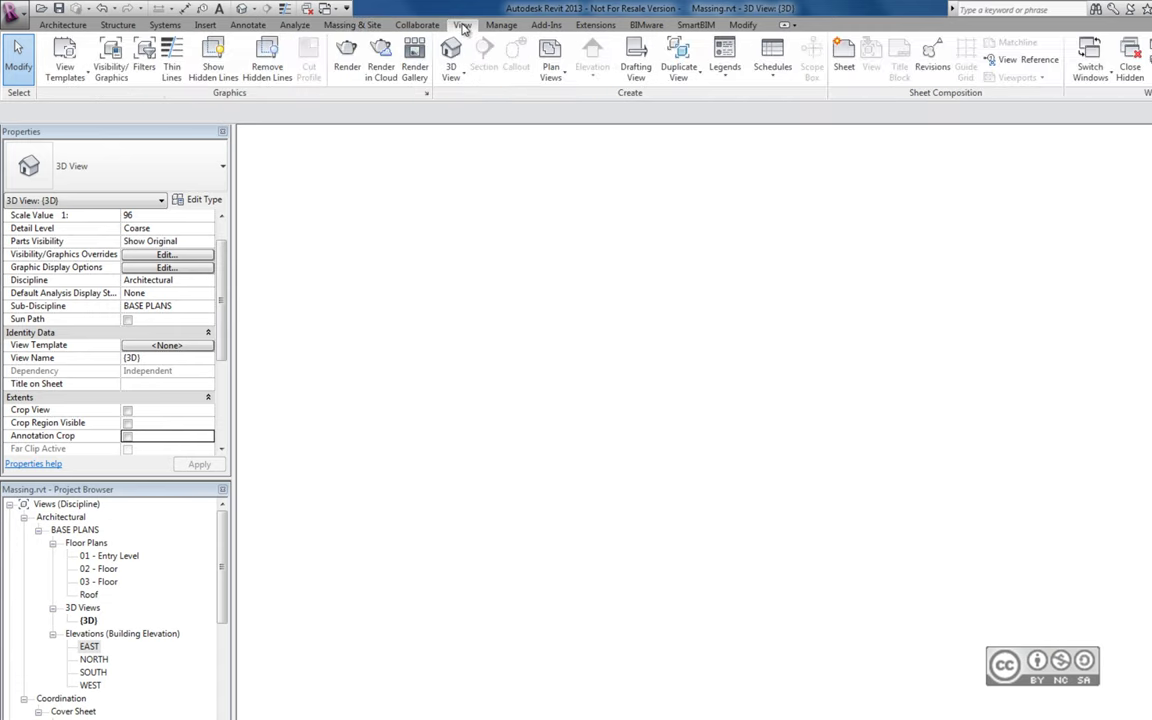
{"action": "left_click", "coordinate": [110, 70]}
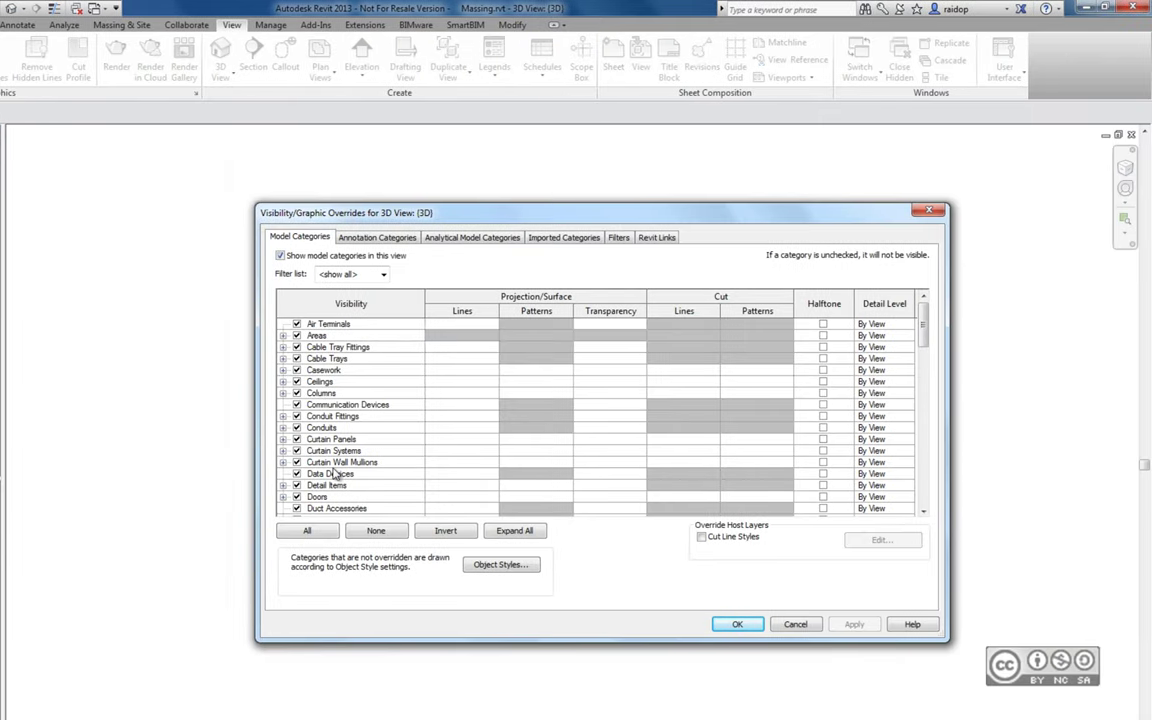
{"action": "scroll", "coordinate": [335, 475], "scroll_direction": "down", "scroll_amount": 10}
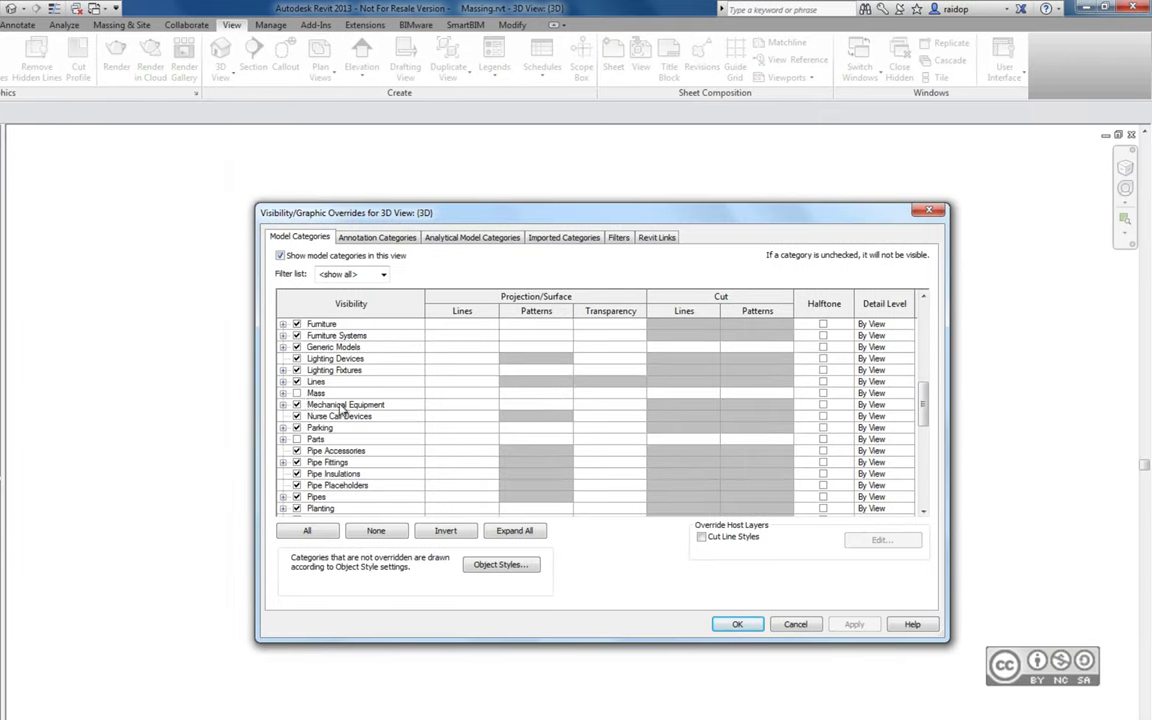
{"action": "left_click", "coordinate": [283, 393]}
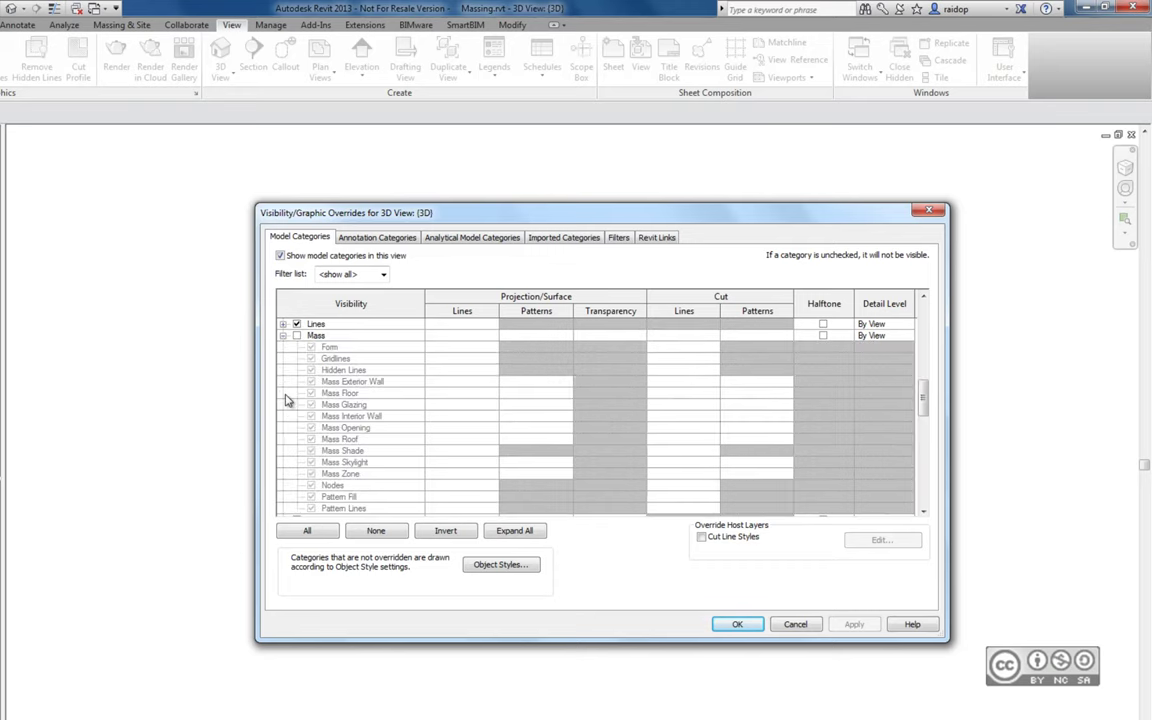
{"action": "left_click", "coordinate": [296, 335]}
{"action": "left_click_drag", "start_coordinate": [565, 206], "coordinate": [729, 145]}
{"action": "left_click", "coordinate": [1012, 564]}
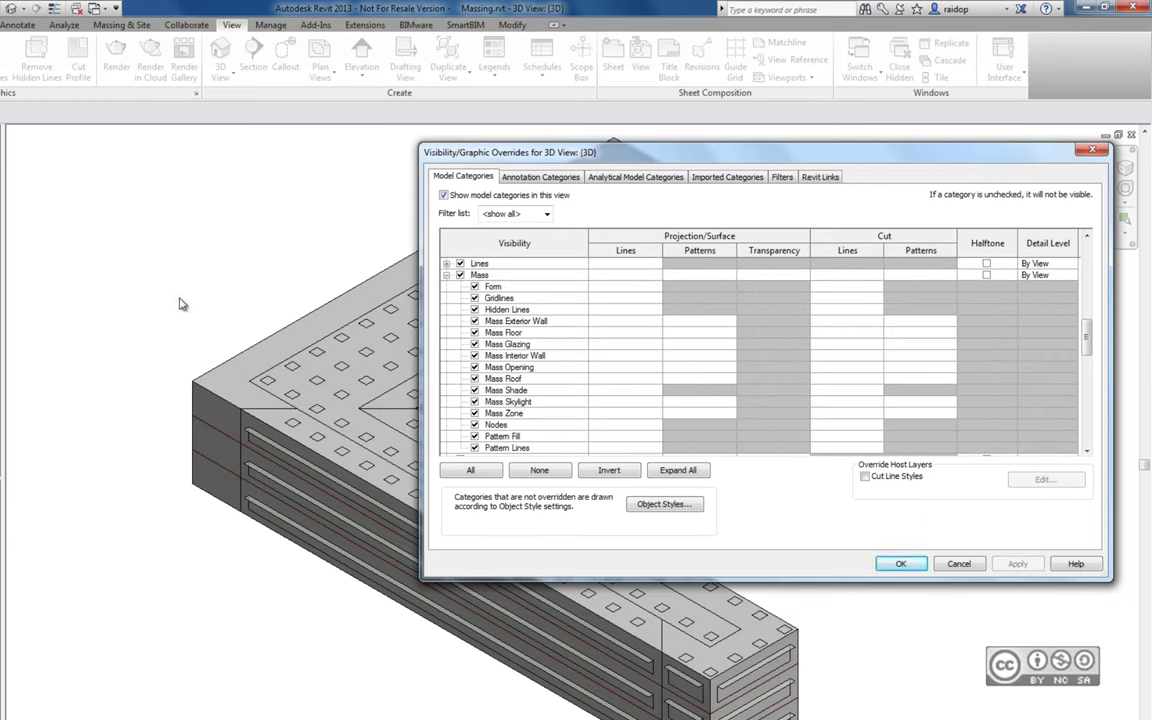
Switch the Mass category off again, confirm with OK, and reopen the Show Mass choices
{"action": "left_click", "coordinate": [480, 274]}
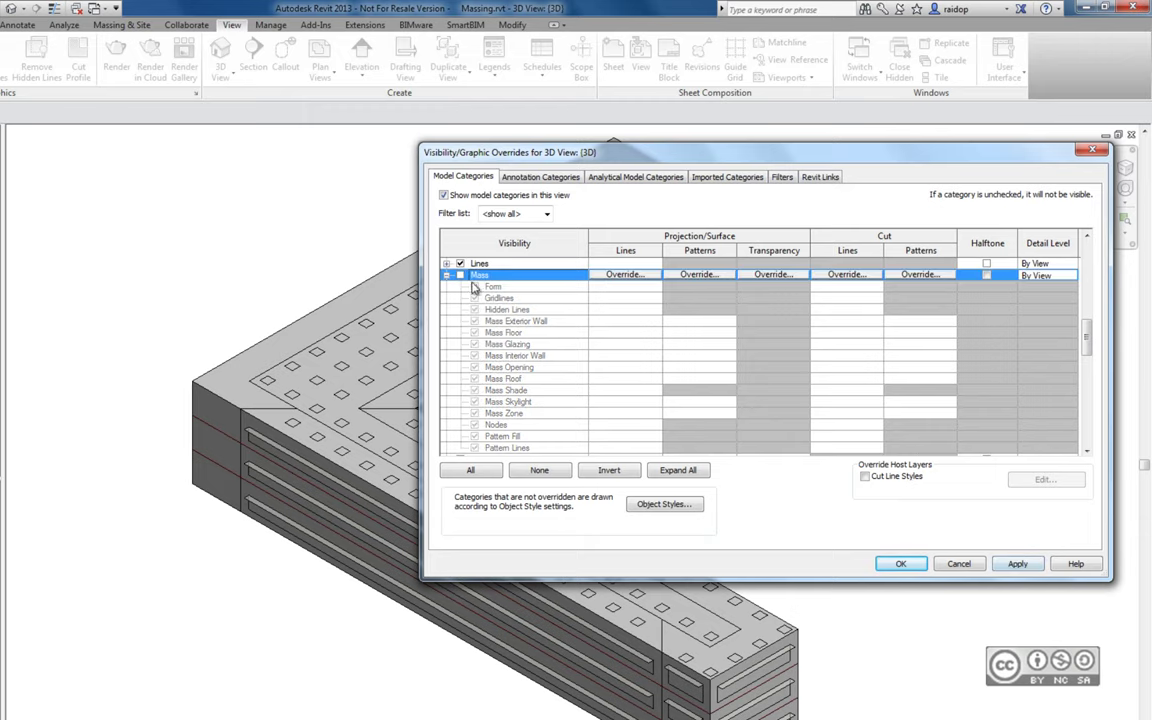
{"action": "left_click", "coordinate": [1017, 564]}
{"action": "left_click", "coordinate": [900, 564]}
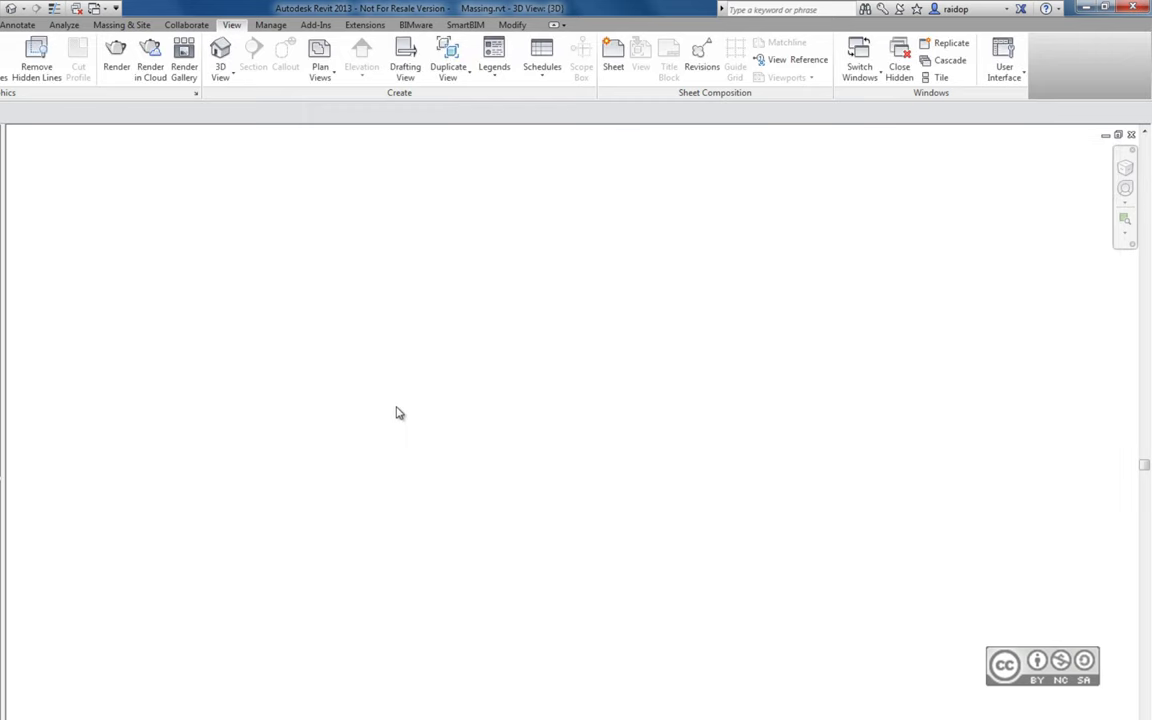
{"action": "left_click", "coordinate": [352, 24]}
{"action": "left_click", "coordinate": [85, 76]}
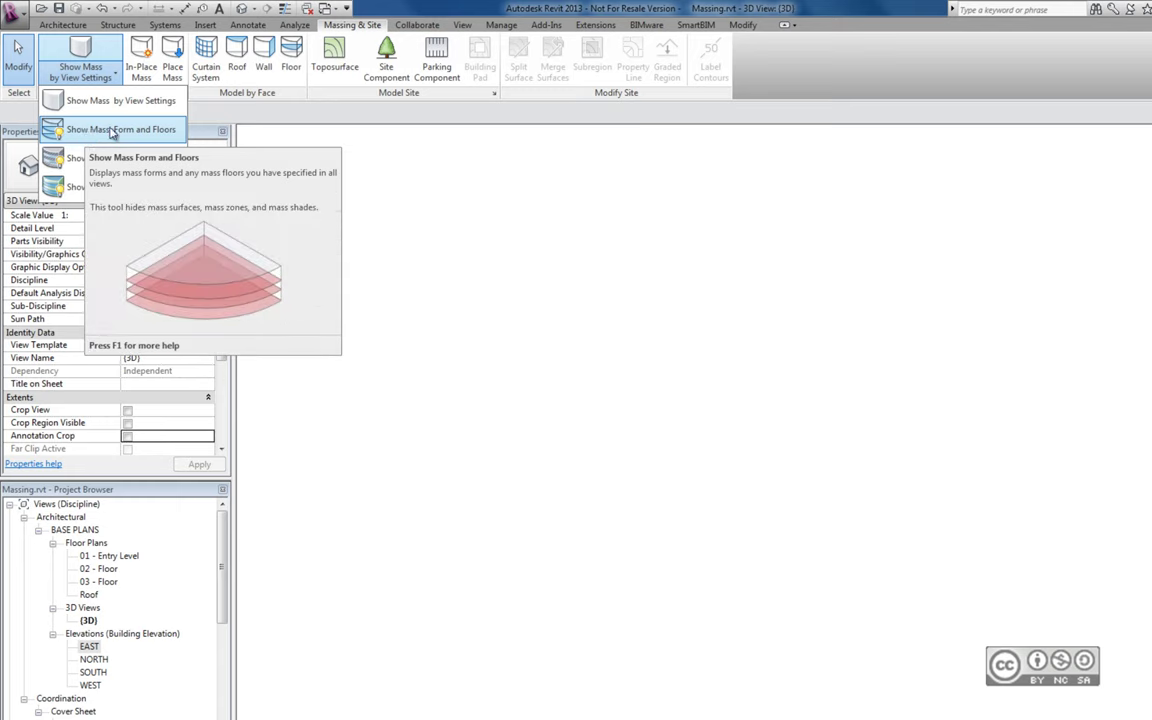
Display masses by Show Mass Surface Types, then open Results & Compare on the Analyze tab
{"action": "left_click", "coordinate": [82, 162]}
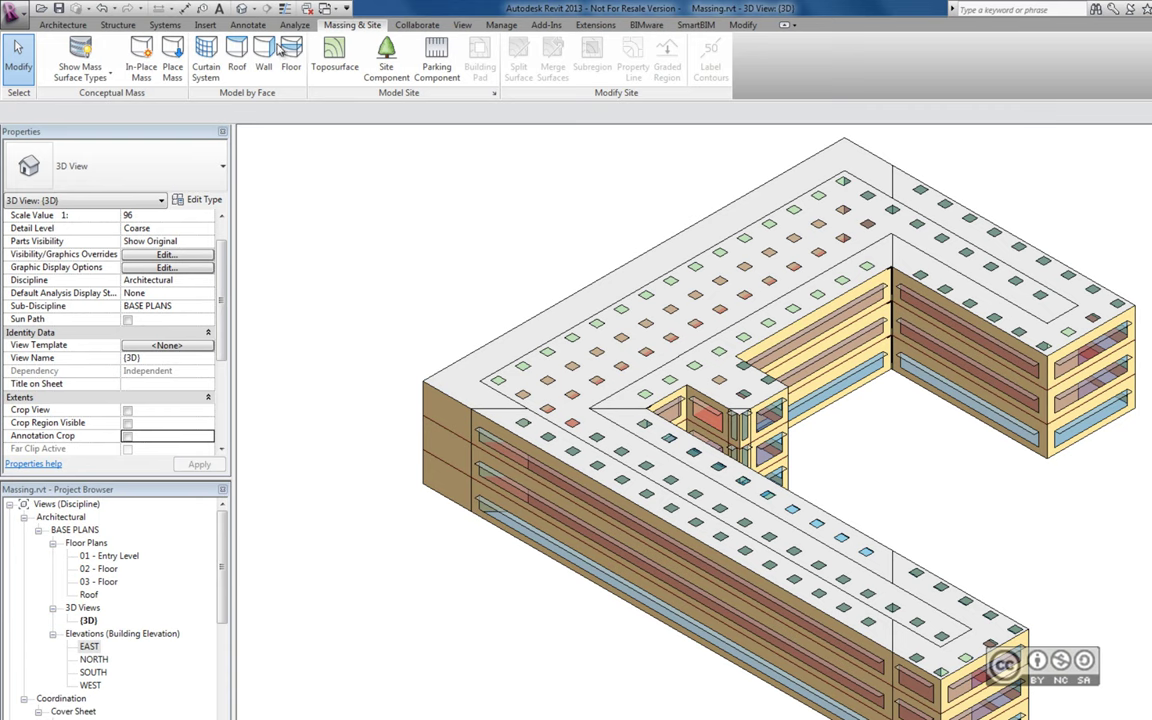
{"action": "left_click", "coordinate": [294, 24]}
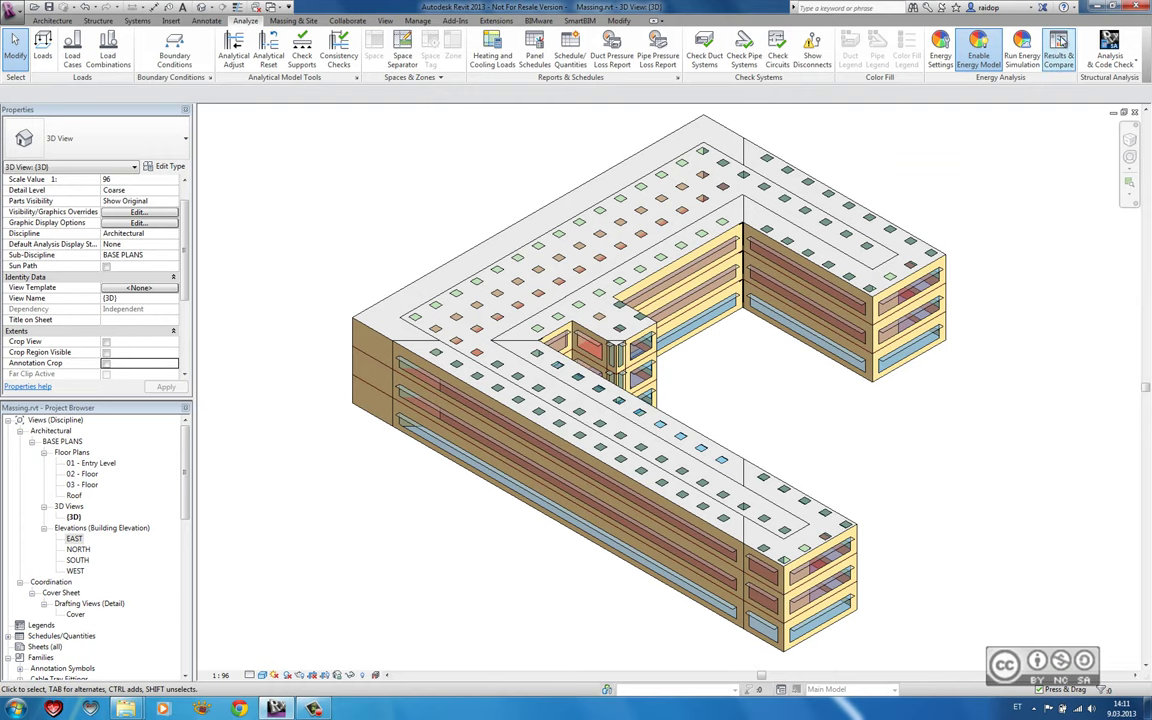
{"action": "left_click", "coordinate": [1059, 50]}
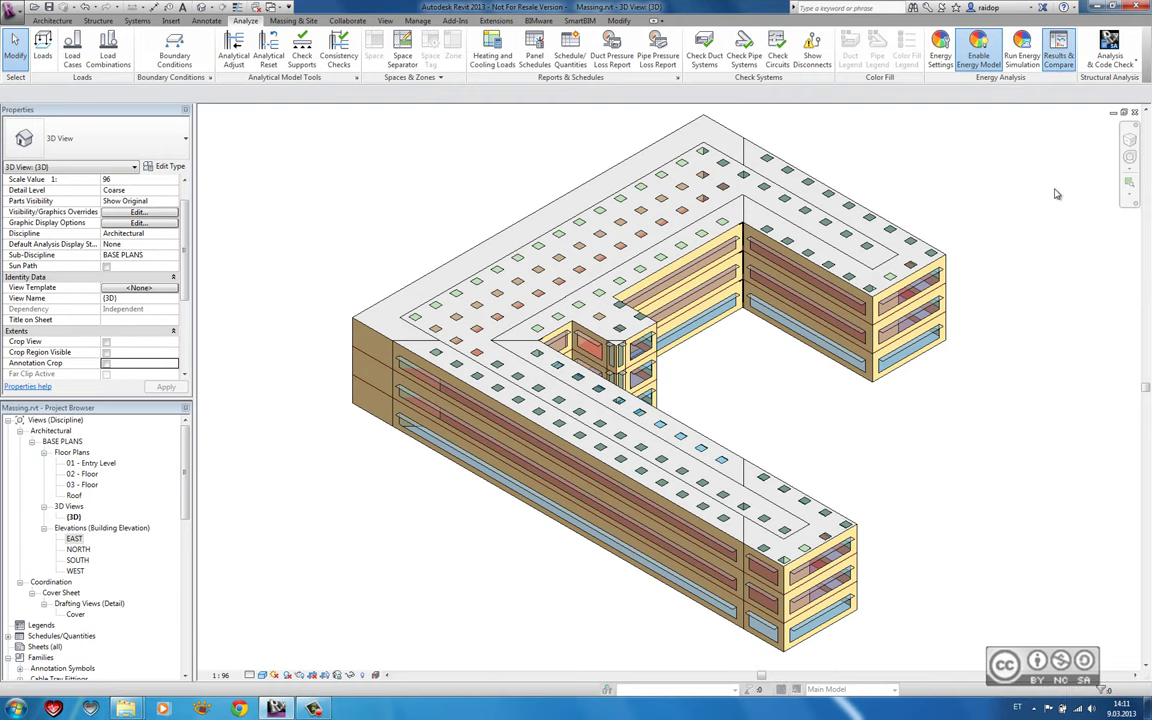